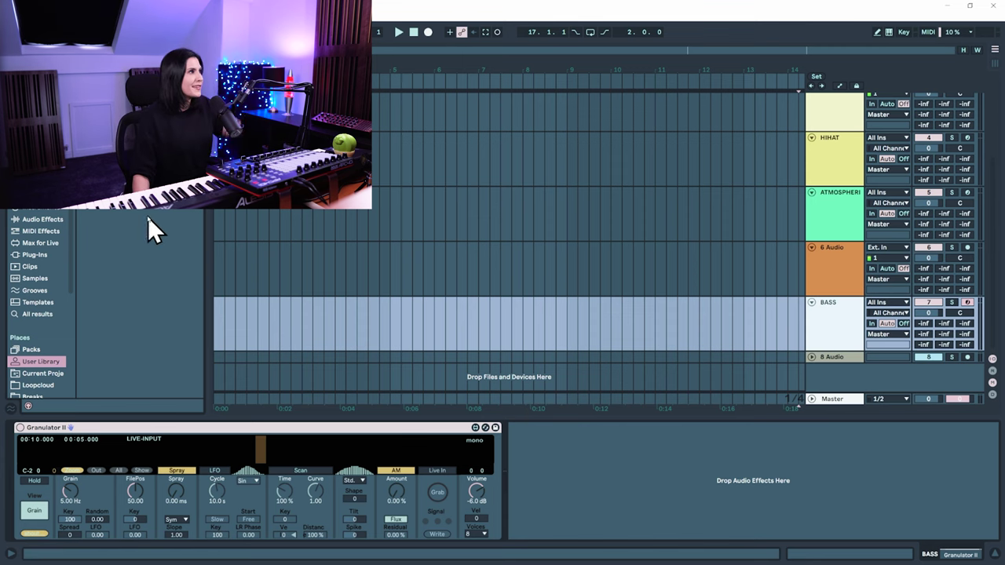
# - Drop Zip 2.wav into Granulator II, then set Grain to 6.48 Hz and FilePos to 85.43
pyautogui.moveTo(190, 389); pyautogui.dragTo(196, 448)
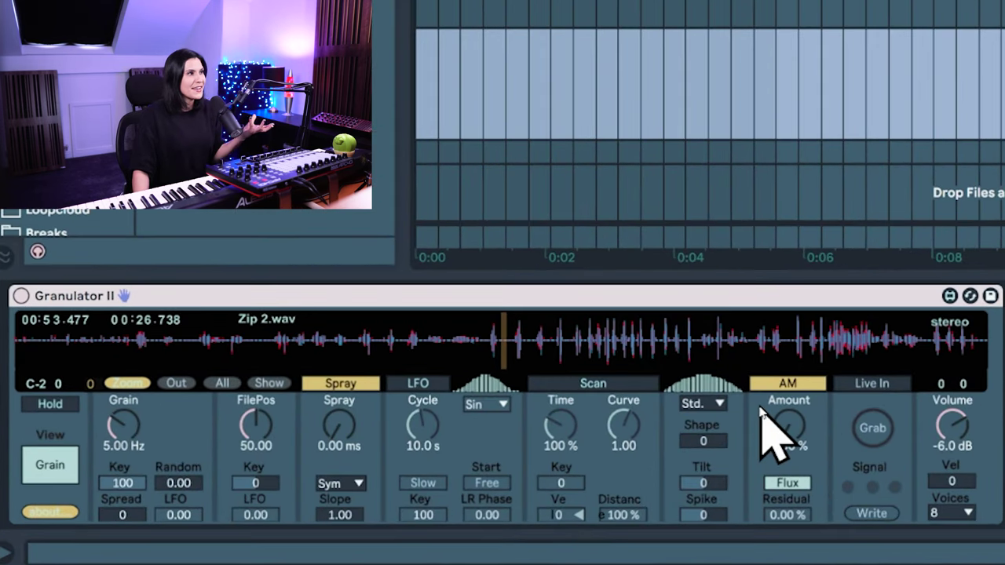
pyautogui.moveTo(130, 424)
pyautogui.mouseDown()
pyautogui.moveTo(124, 404)
pyautogui.moveTo(123, 439)
pyautogui.mouseUp()
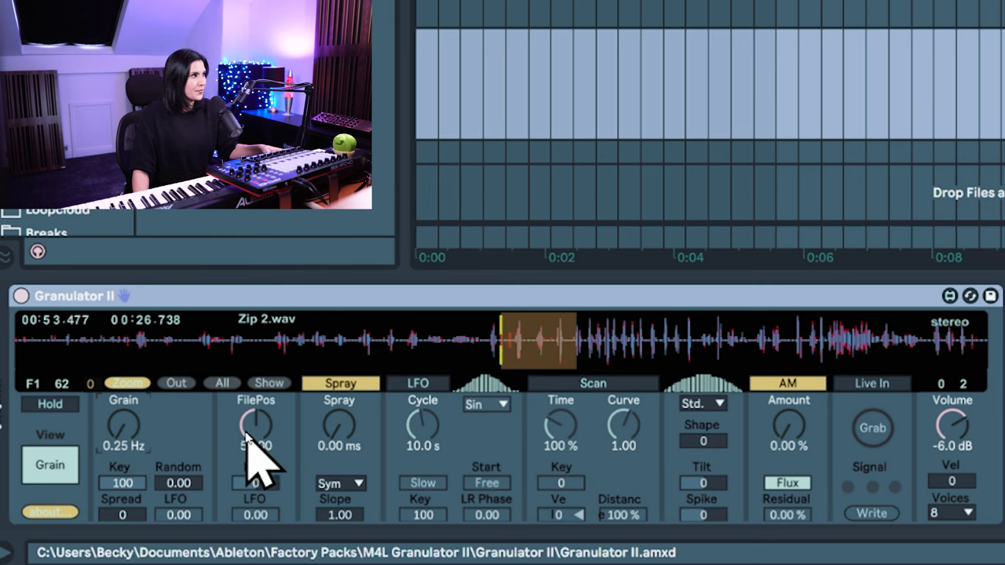
pyautogui.moveTo(262, 430); pyautogui.dragTo(261, 417)
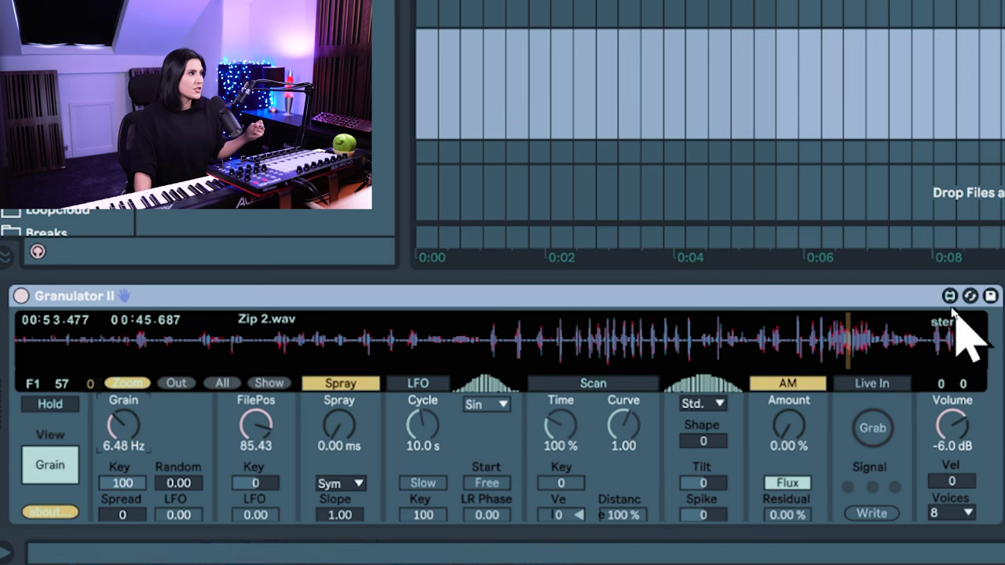
# - Limit Granulator II to a single voice and turn on Scan
pyautogui.click(954, 514)
pyautogui.click(945, 167)
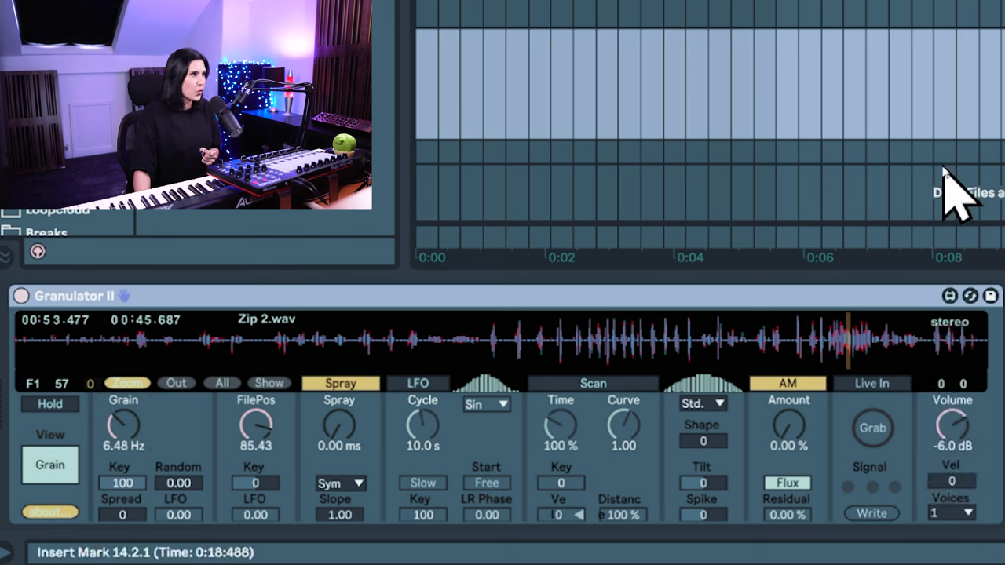
pyautogui.click(604, 385)
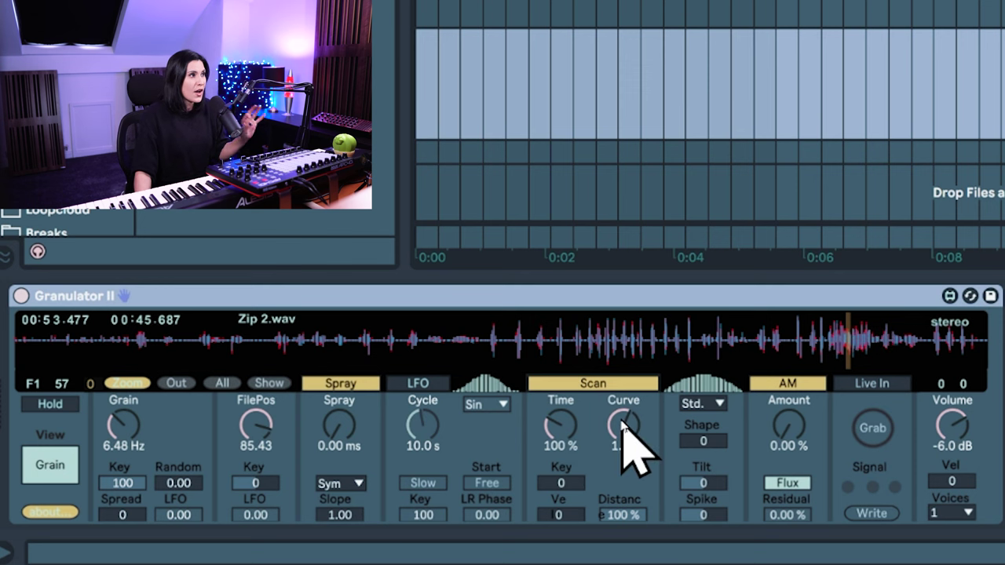
# - Enable the LFO, set Grain LFO to 6.75 and widen Spread to 104
pyautogui.click(419, 385)
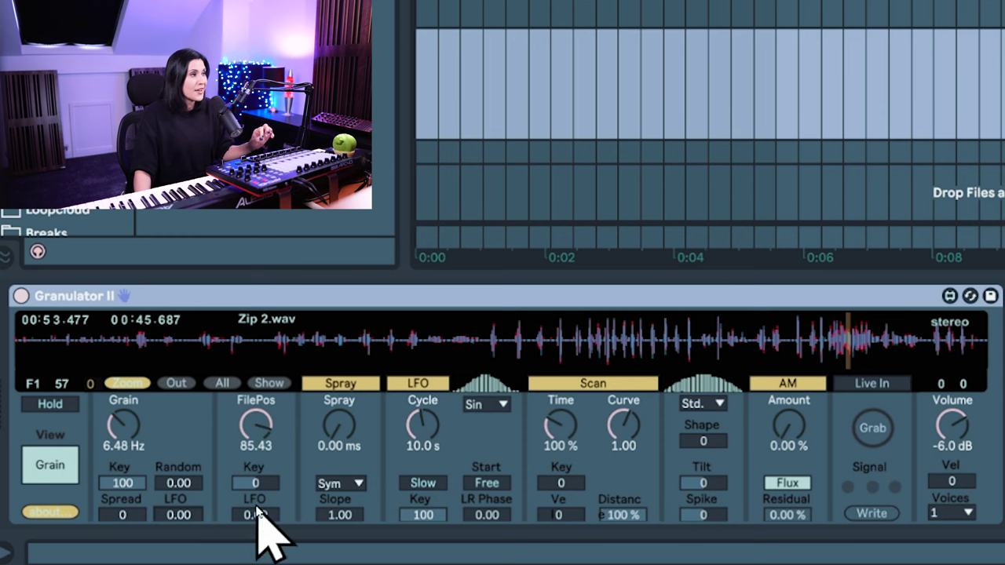
pyautogui.moveTo(178, 514); pyautogui.dragTo(179, 503)
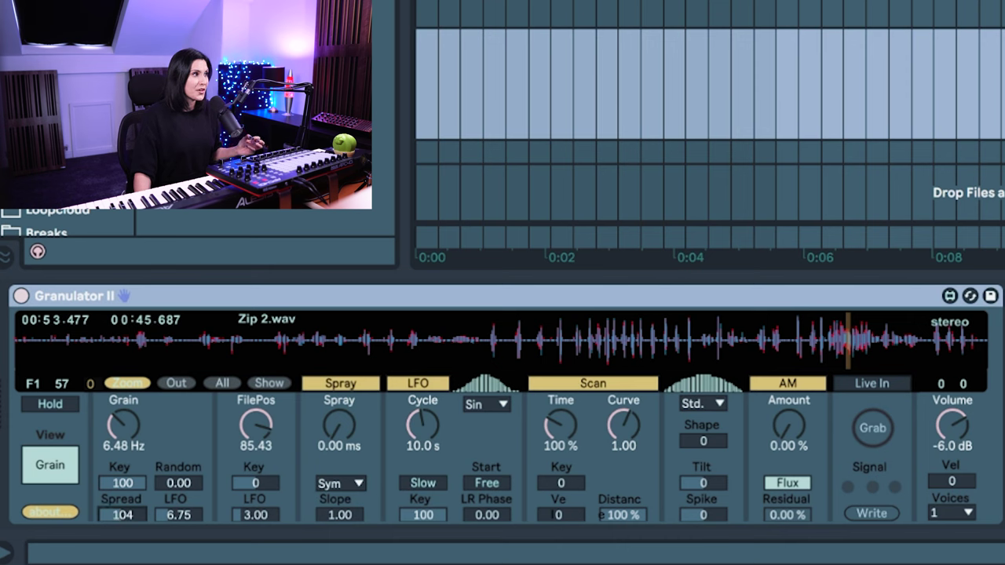
pyautogui.moveTo(127, 515); pyautogui.dragTo(147, 516)
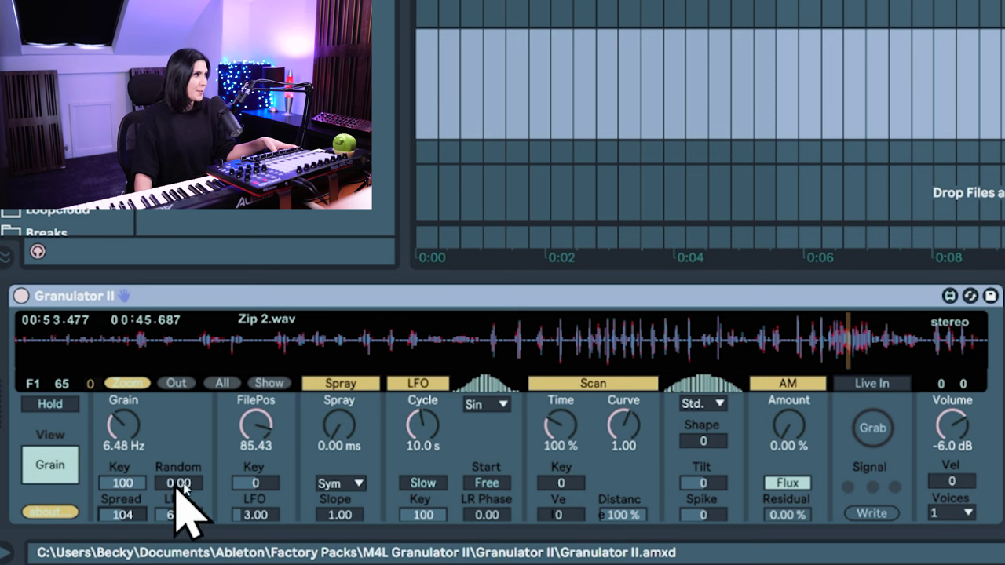
# - In the filter view, enable FM at about 2.77 kHz with an FM amount of 20.31
pyautogui.click(52, 467)
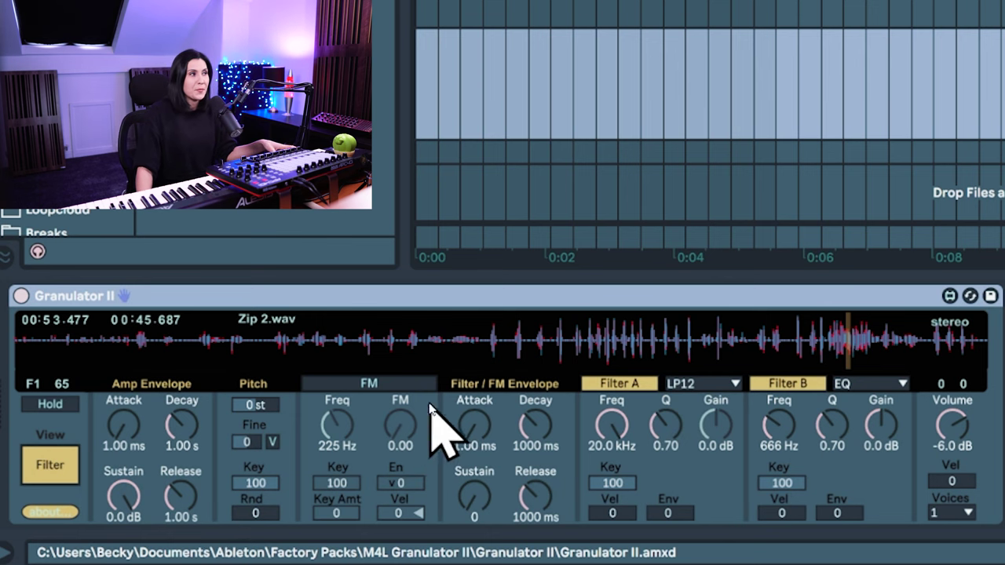
pyautogui.click(369, 384)
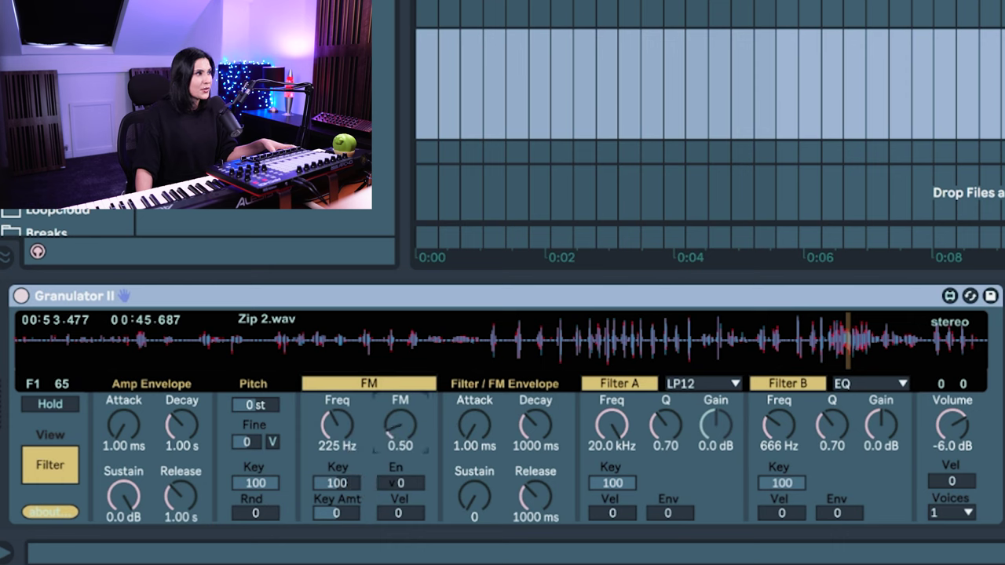
pyautogui.moveTo(407, 414); pyautogui.dragTo(407, 369)
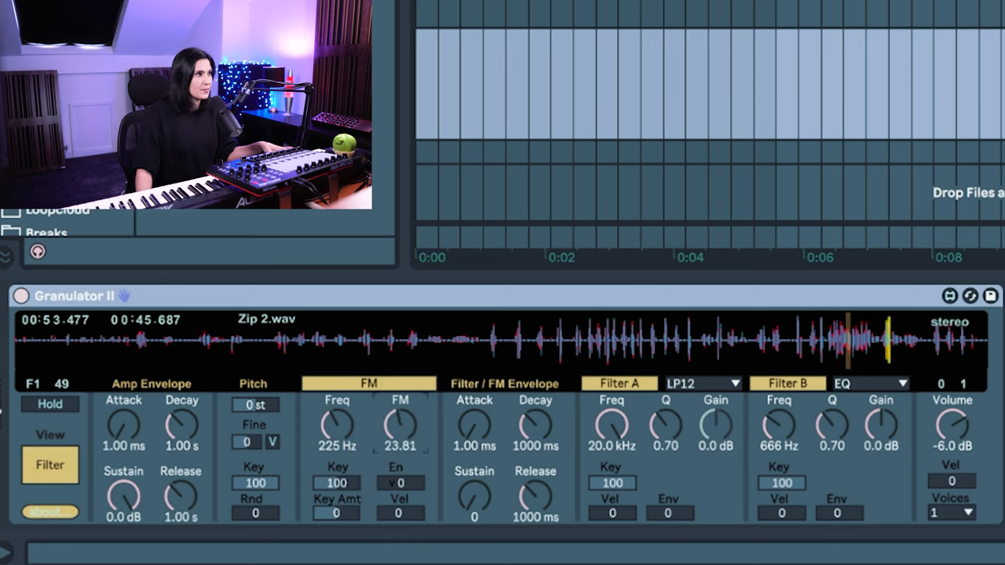
pyautogui.moveTo(333, 437); pyautogui.dragTo(333, 389)
pyautogui.moveTo(397, 443); pyautogui.dragTo(351, 485)
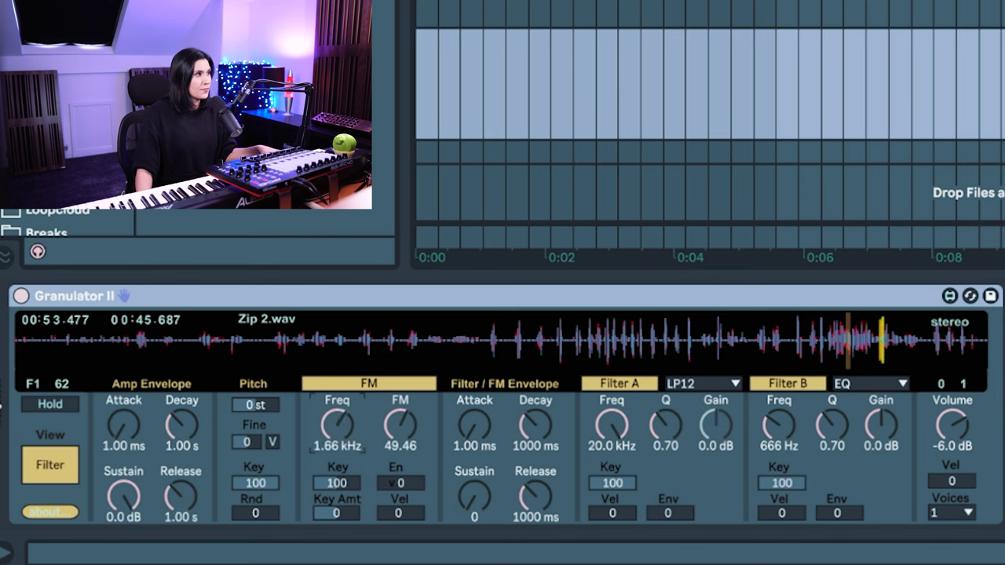
pyautogui.moveTo(337, 440); pyautogui.dragTo(337, 424)
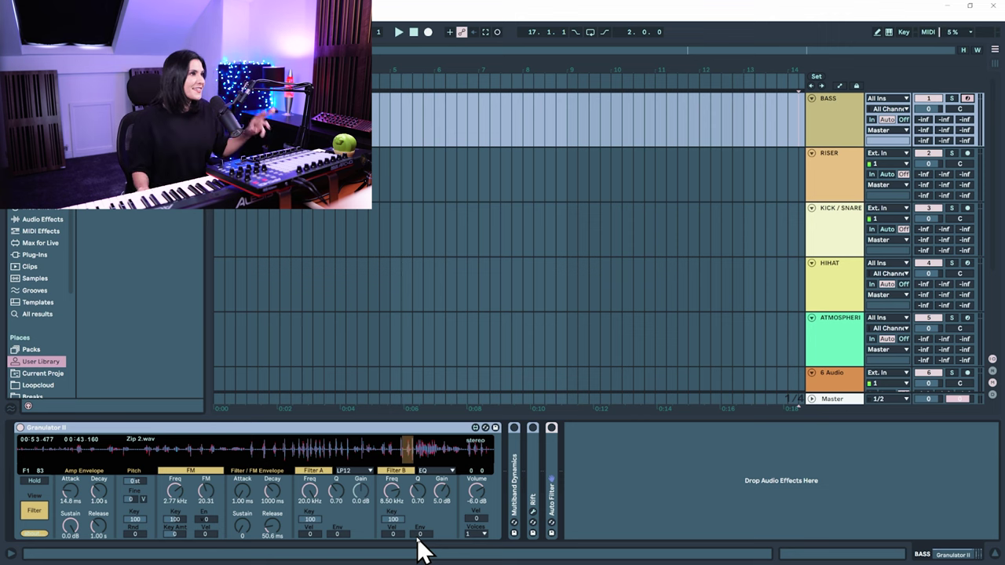
# - Expand Multiband Dynamics to reveal its default 120 Hz and 2.50 kHz band split
pyautogui.doubleClick(515, 479)
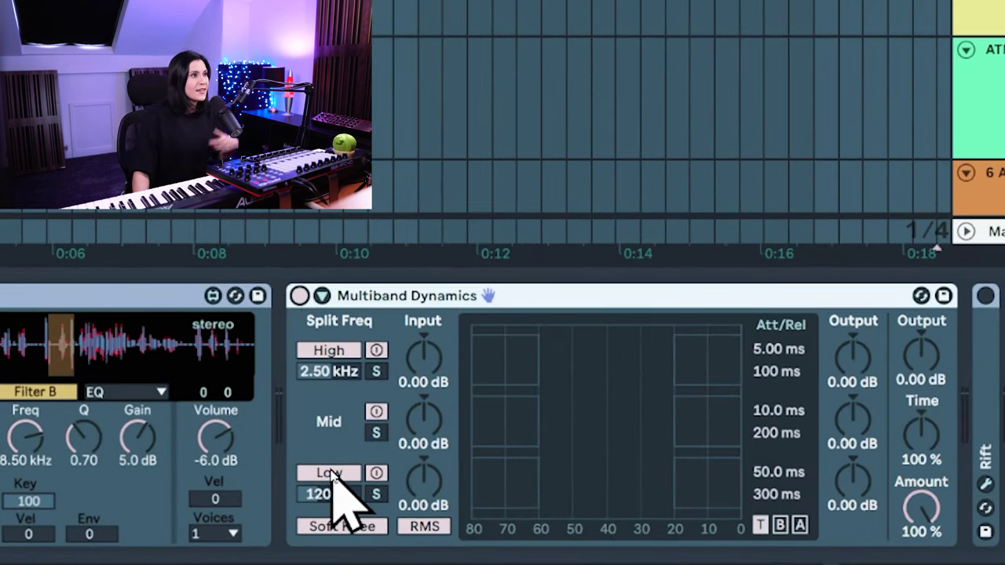
# - Disable the Low band; set high and mid below ratios to 1:Inf with thresholds near -17 dB
pyautogui.click(336, 473)
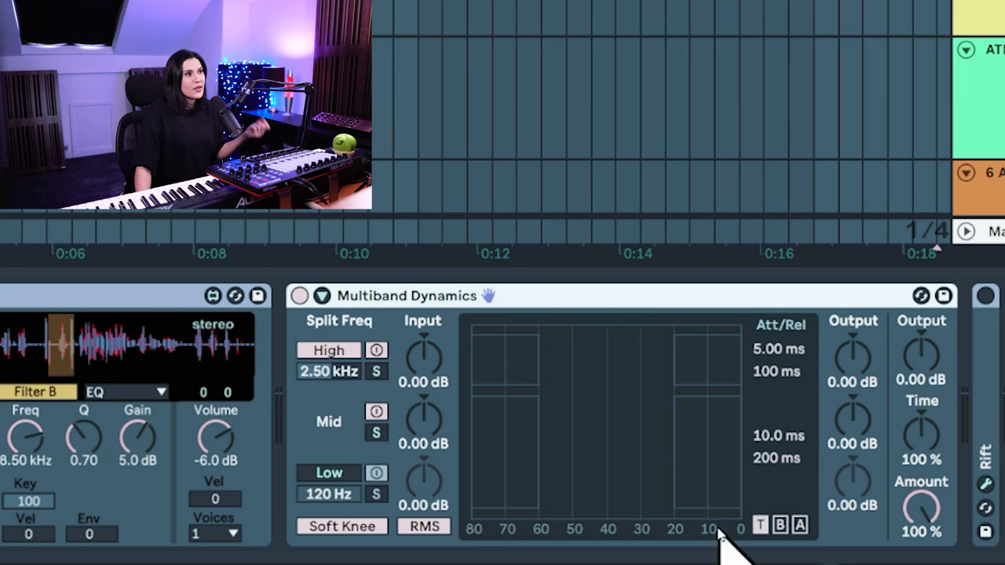
pyautogui.click(780, 527)
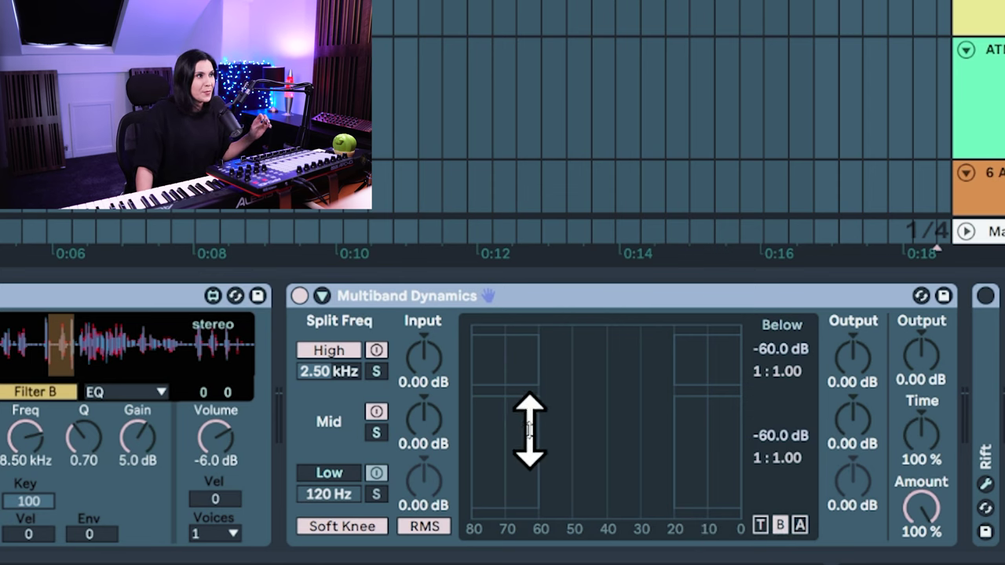
pyautogui.moveTo(529, 429); pyautogui.dragTo(529, 448)
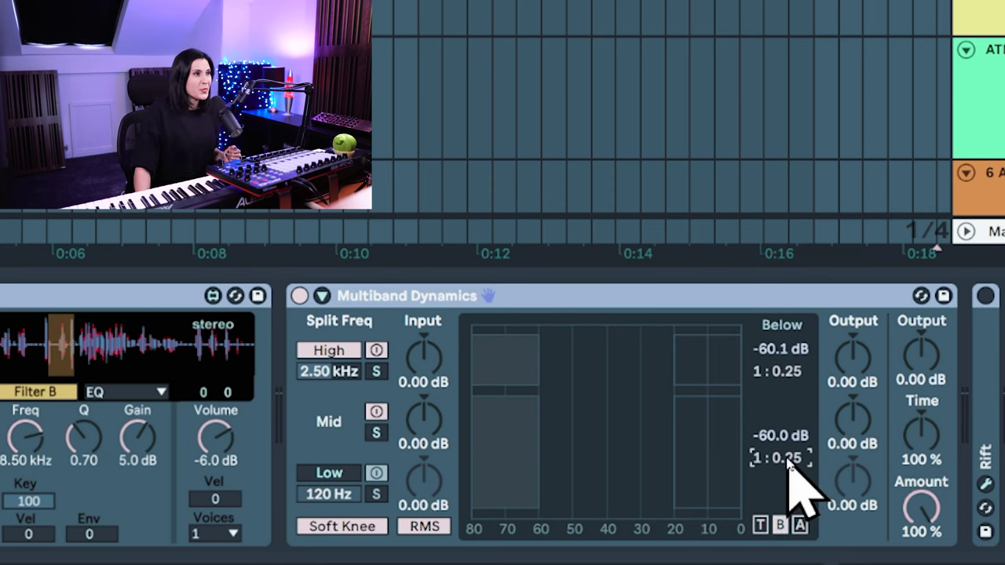
pyautogui.moveTo(781, 371); pyautogui.dragTo(781, 337)
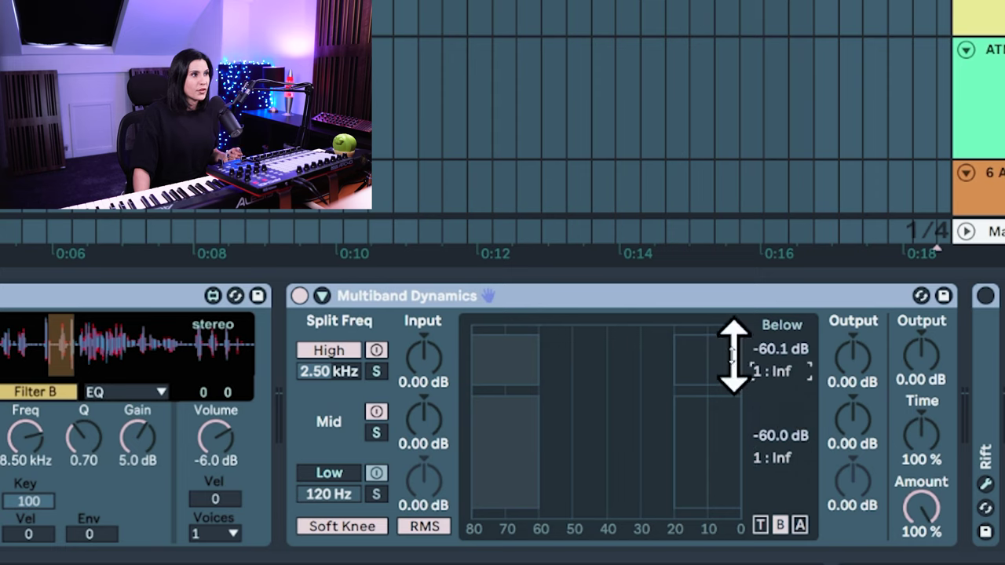
pyautogui.moveTo(549, 379); pyautogui.dragTo(654, 379)
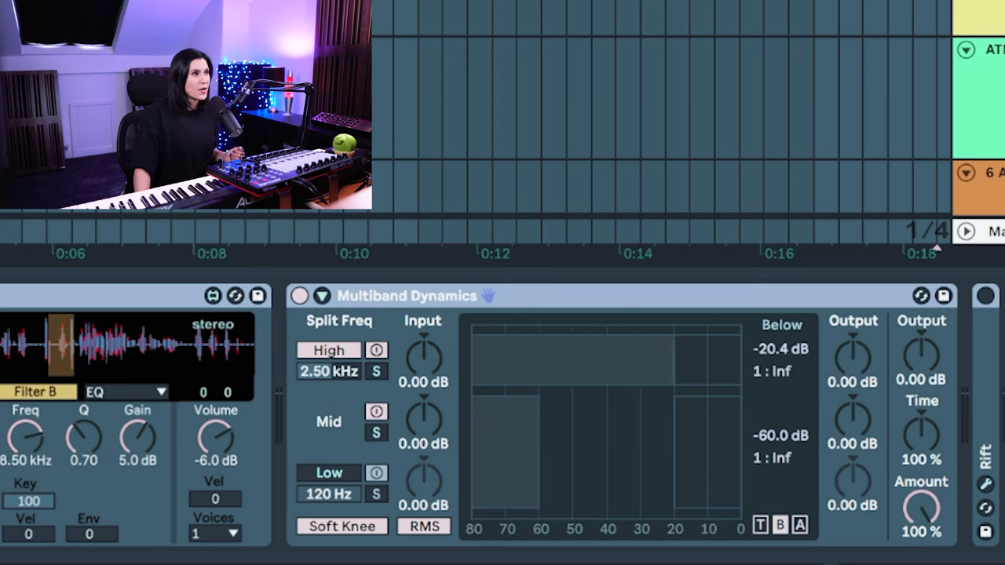
pyautogui.moveTo(537, 472); pyautogui.dragTo(666, 471)
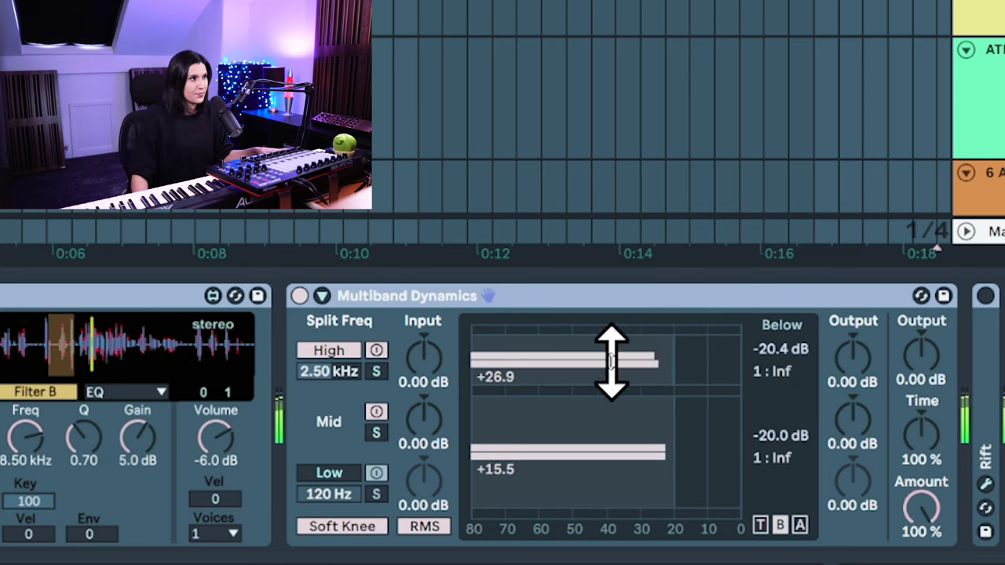
pyautogui.moveTo(680, 366); pyautogui.dragTo(680, 393)
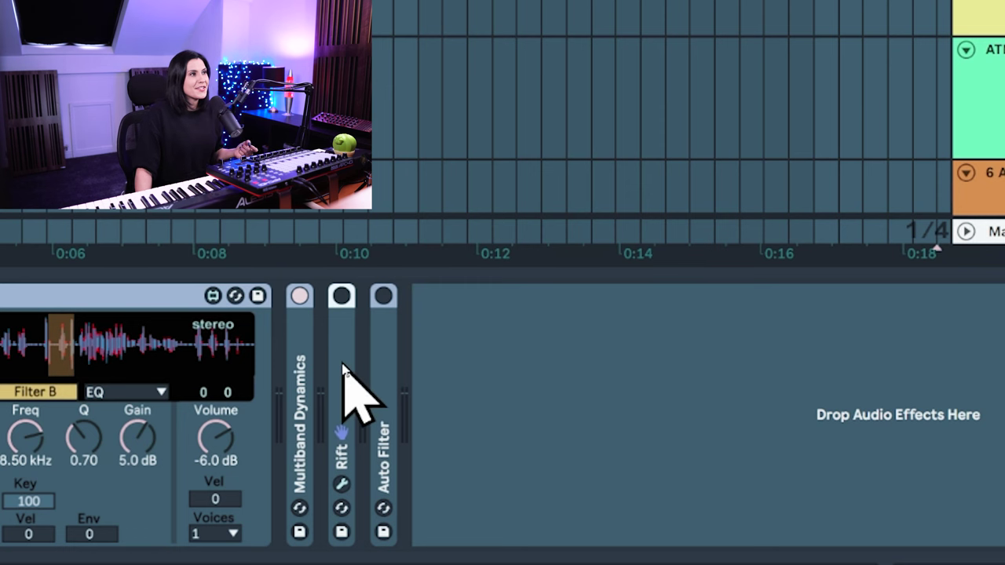
# - Inspect Rift's Up A Notch plugin window, then fold Rift and unfold Auto Filter
pyautogui.doubleClick(343, 367)
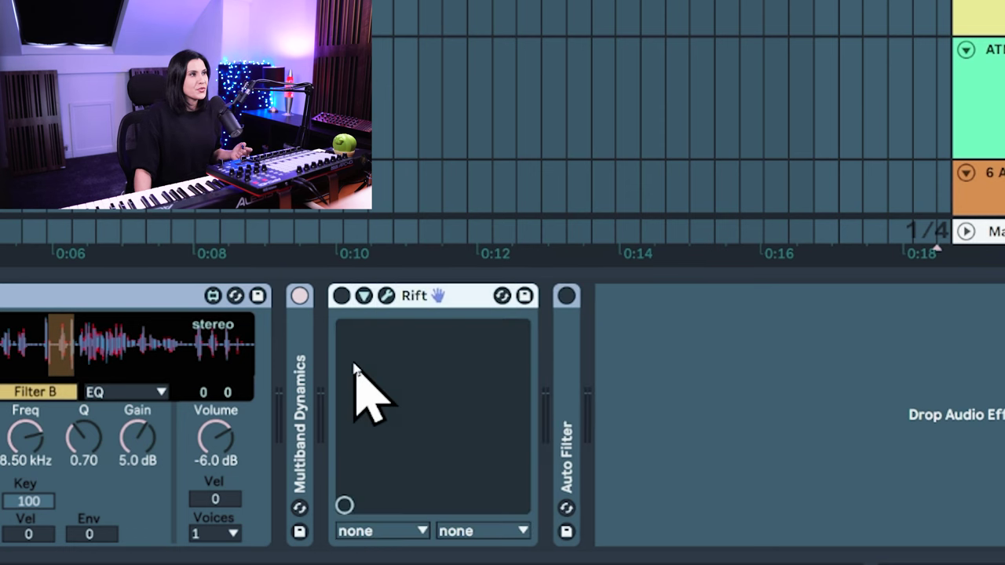
pyautogui.click(386, 295)
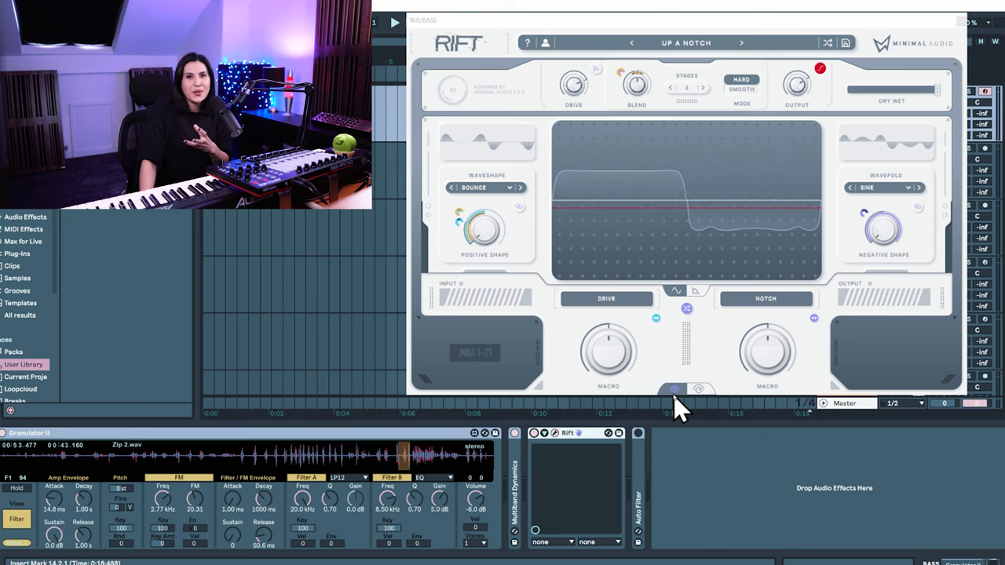
pyautogui.click(962, 21)
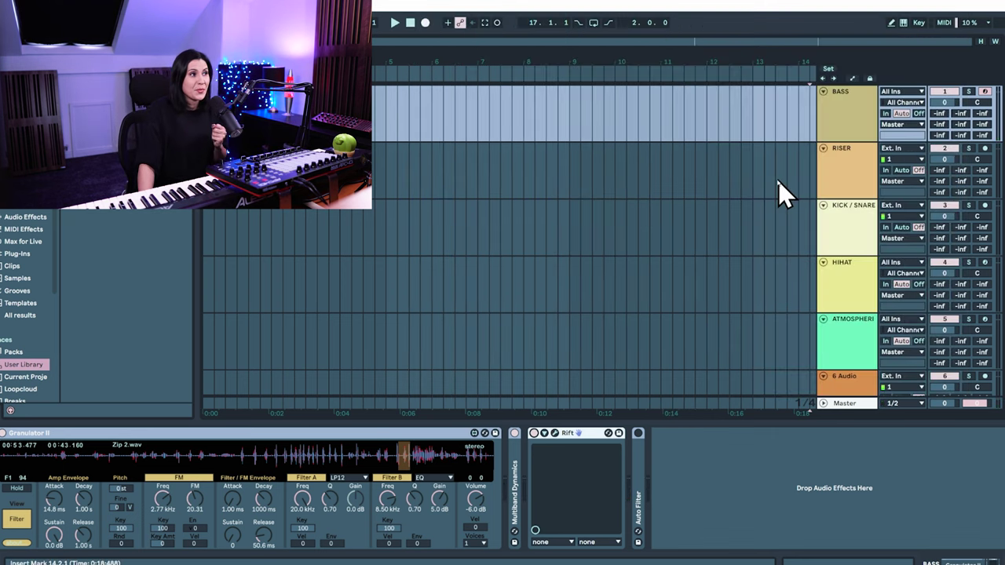
pyautogui.doubleClick(570, 434)
pyautogui.doubleClick(552, 476)
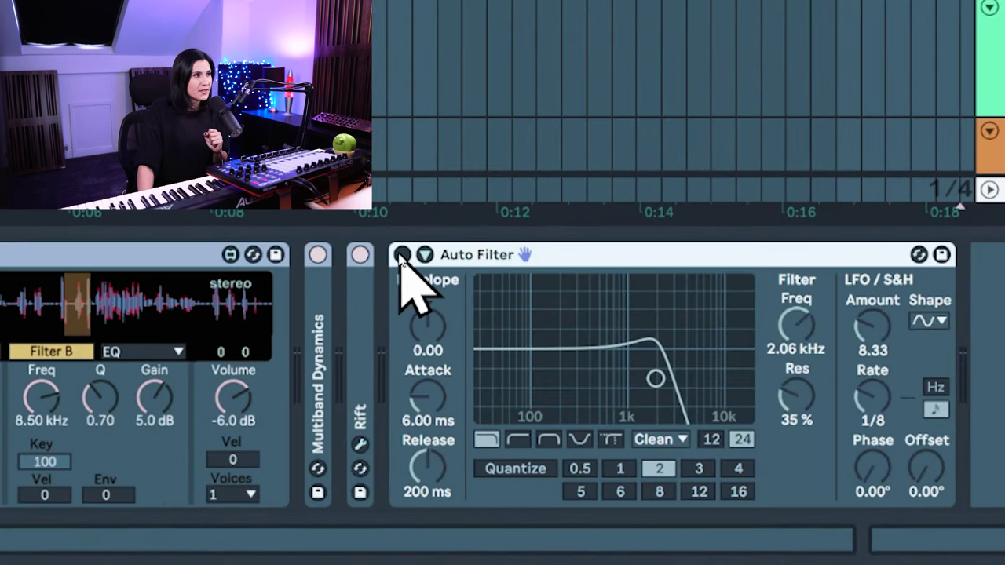
# - Turn on Auto Filter, zero its LFO amount, and set cutoff to about 12.1 kHz, 11% resonance
pyautogui.click(400, 256)
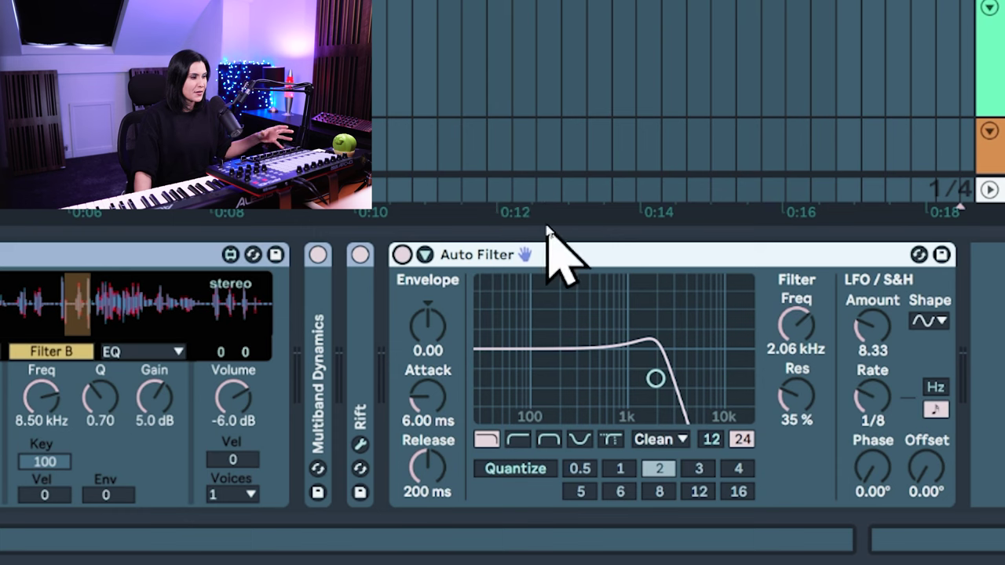
pyautogui.moveTo(657, 377); pyautogui.dragTo(626, 388)
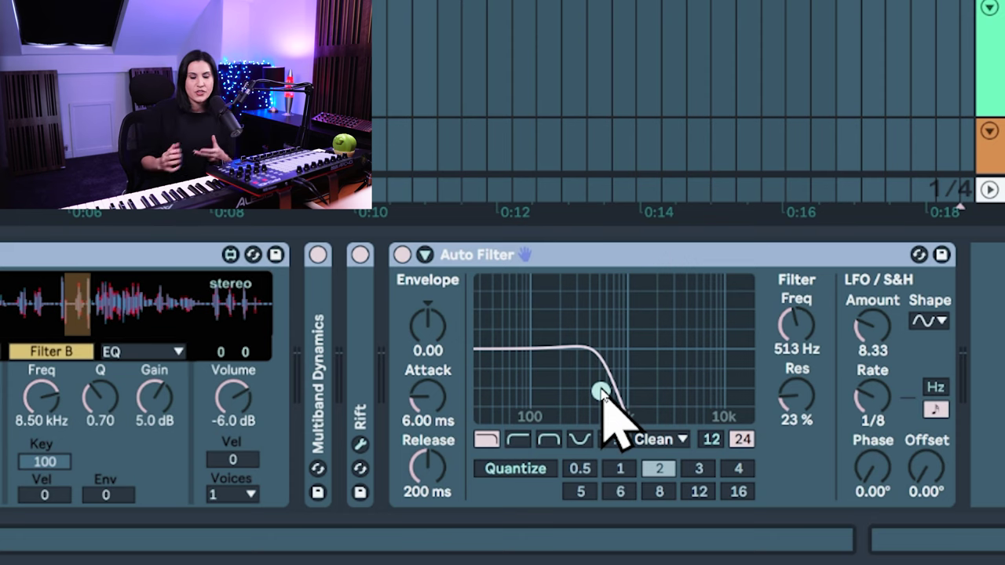
pyautogui.moveTo(607, 386); pyautogui.dragTo(691, 383)
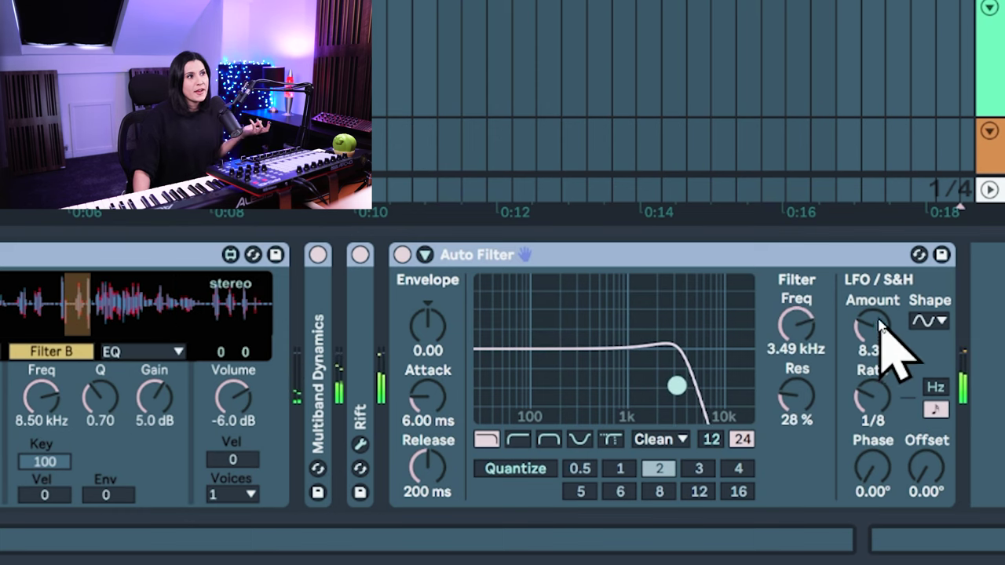
pyautogui.moveTo(879, 328); pyautogui.dragTo(870, 348)
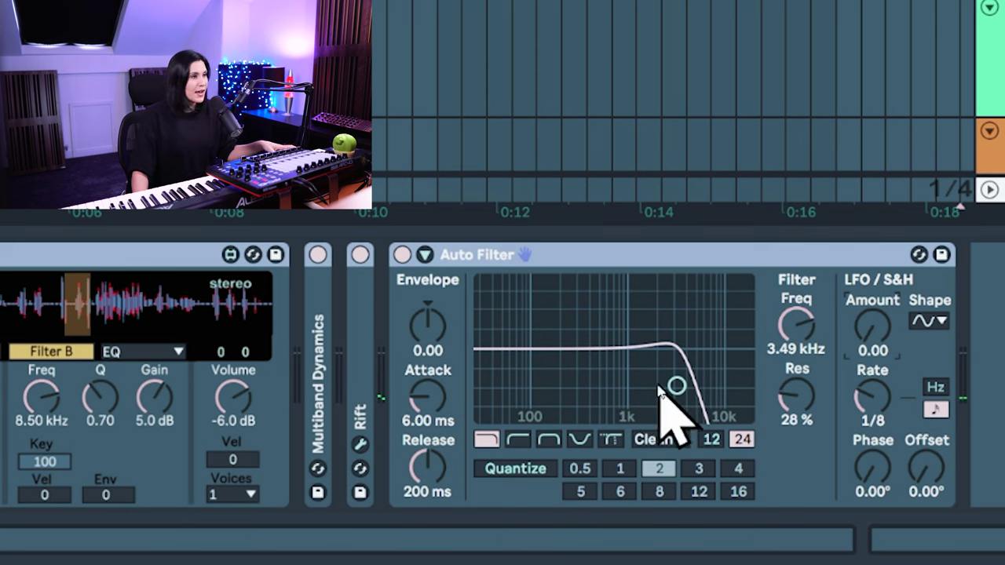
pyautogui.moveTo(677, 386); pyautogui.dragTo(612, 399)
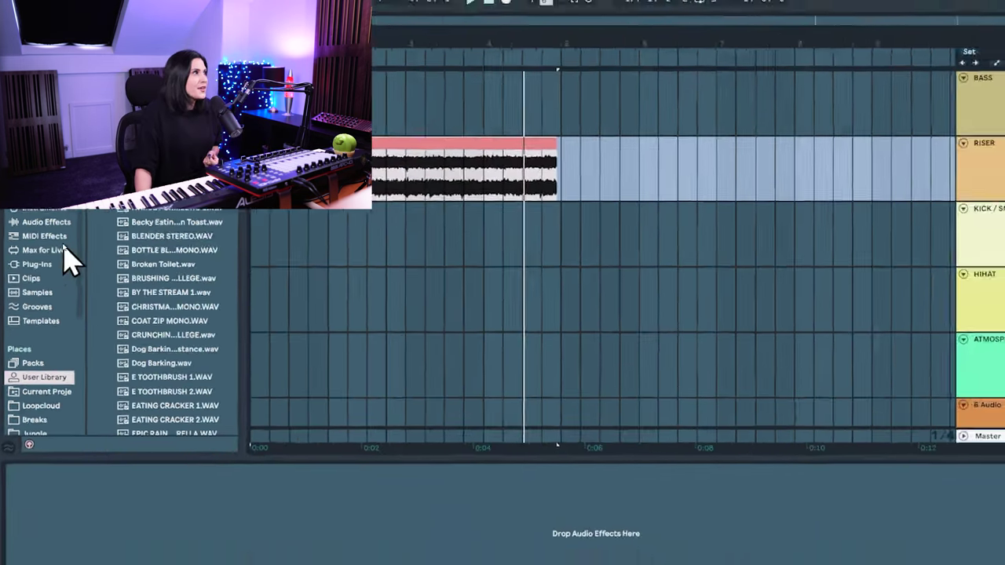
# - Expand the riser's EQ Eight, play it back, and open the Vacuum Cleaner clip's sample settings
pyautogui.click(85, 235)
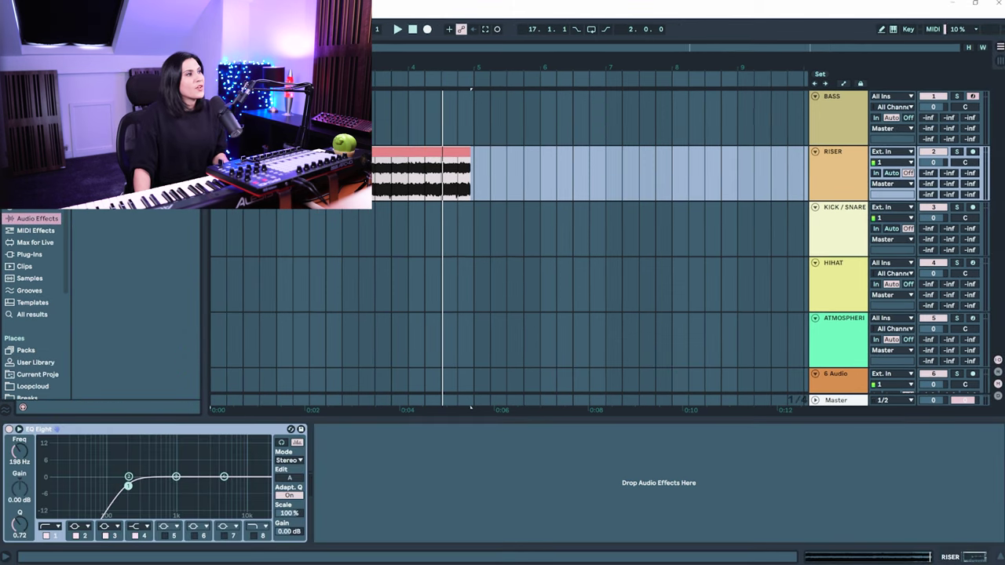
pyautogui.click(19, 430)
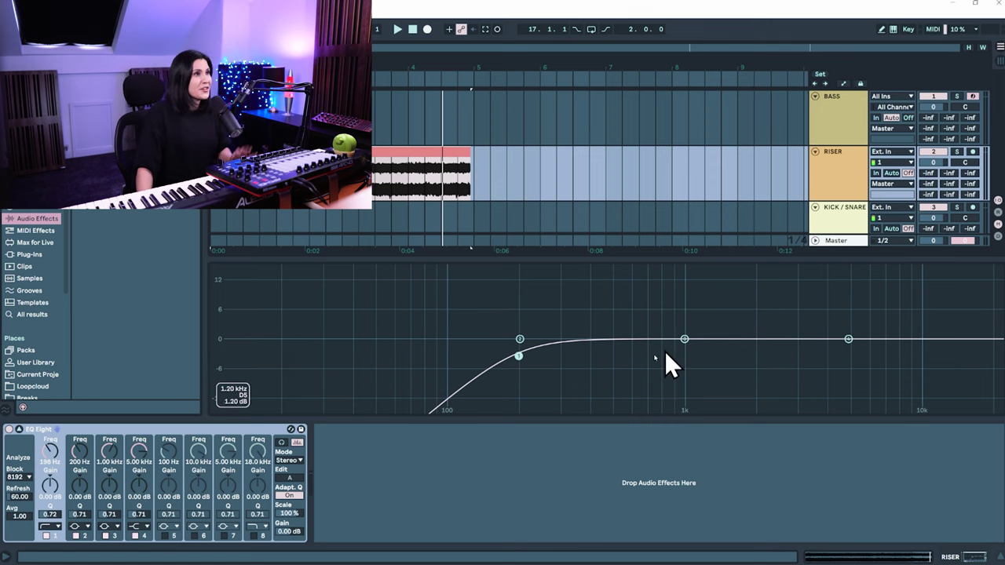
pyautogui.press('space')
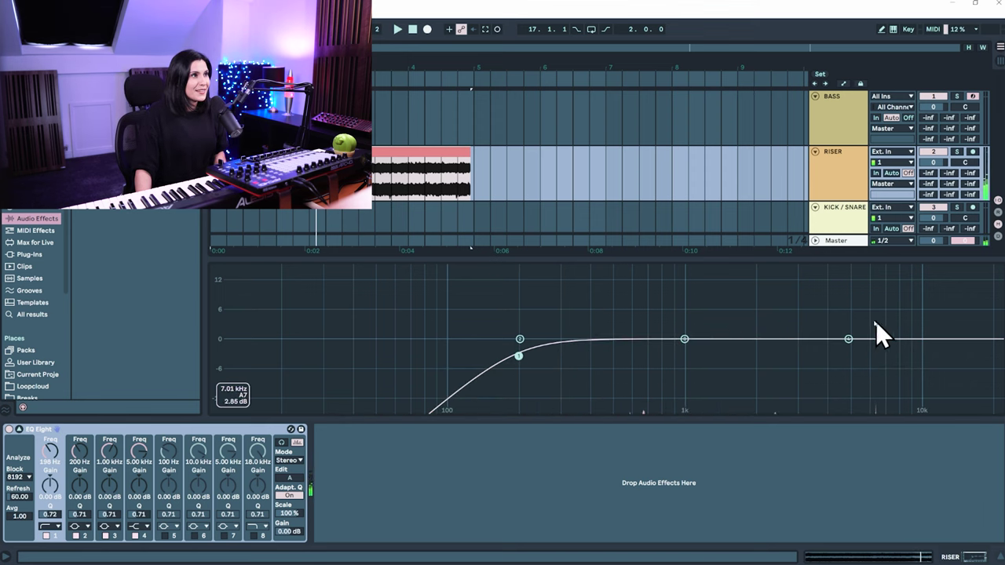
pyautogui.doubleClick(405, 151)
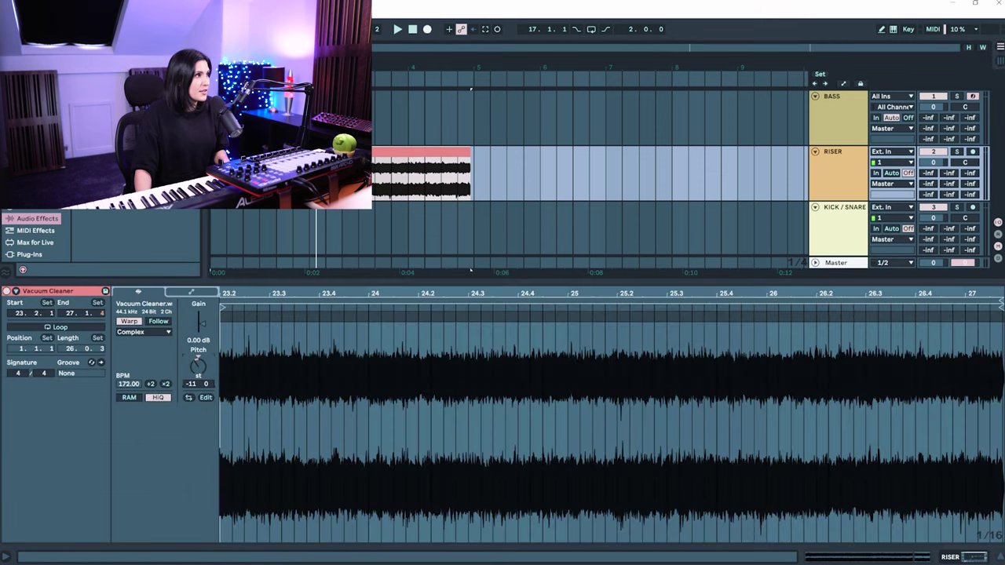
# - Transpose the Vacuum Cleaner clip to -12 st and cut EQ band 5 by 15 dB near 3.18 kHz
pyautogui.moveTo(204, 368); pyautogui.dragTo(204, 377)
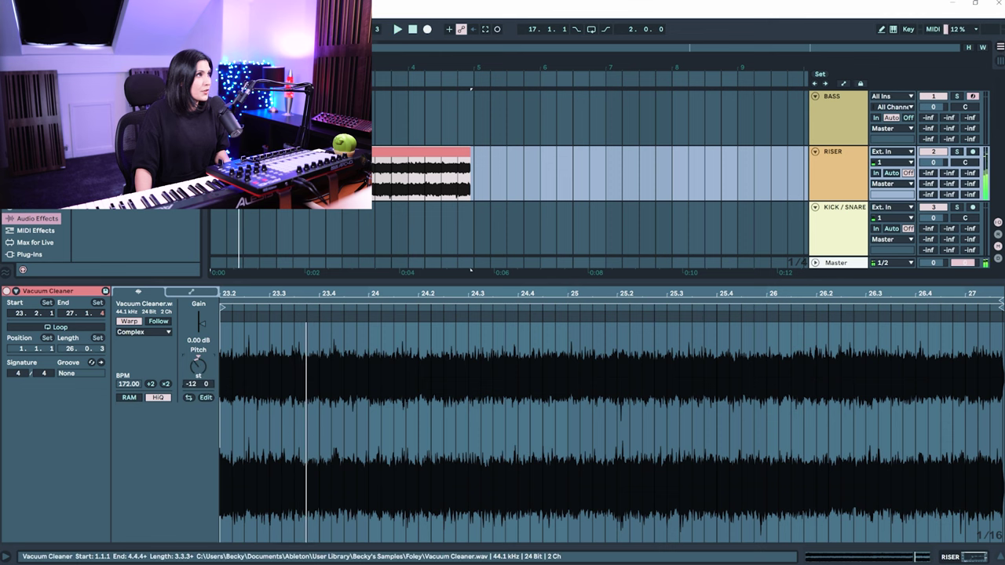
pyautogui.click(835, 180)
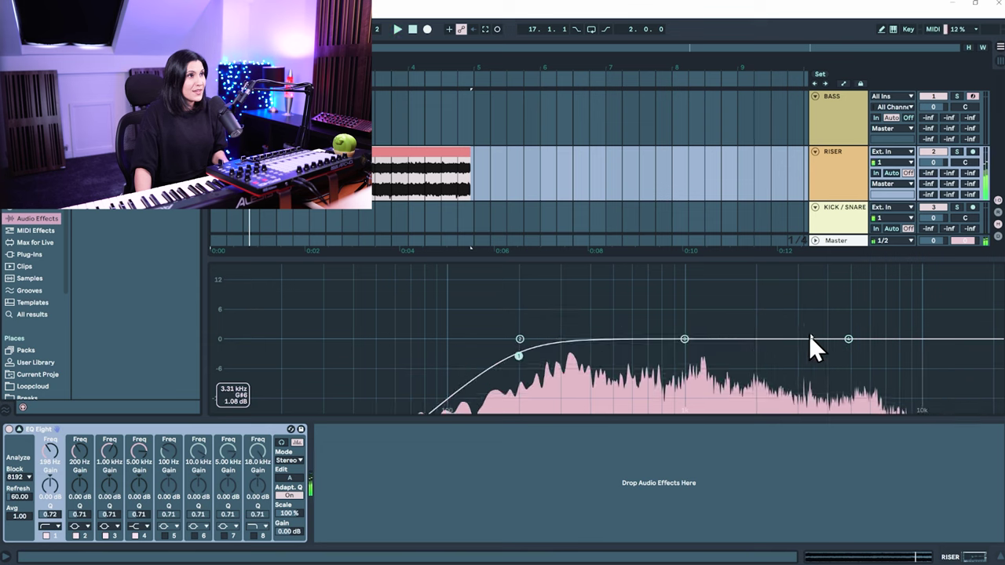
pyautogui.click(164, 535)
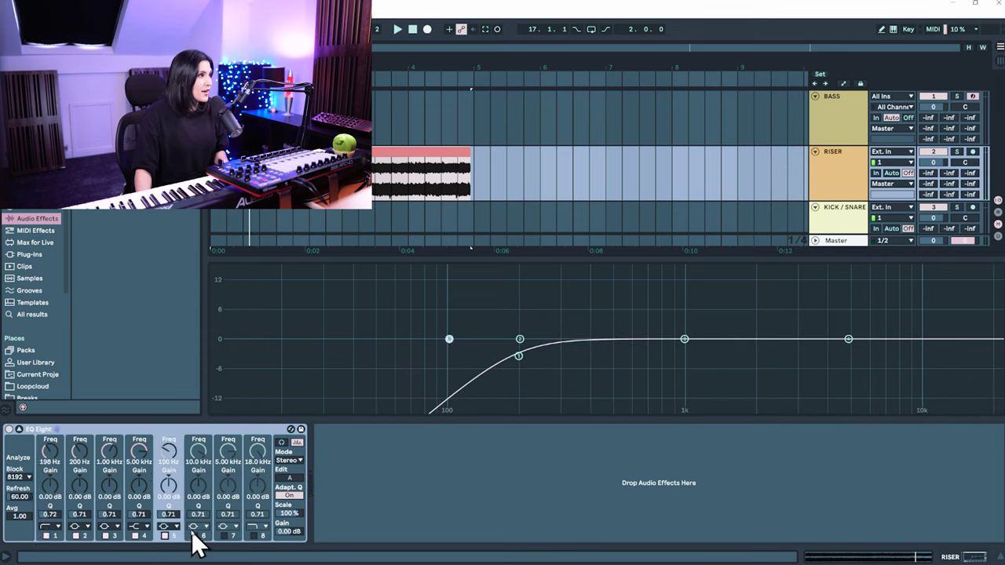
pyautogui.moveTo(448, 342); pyautogui.dragTo(746, 362)
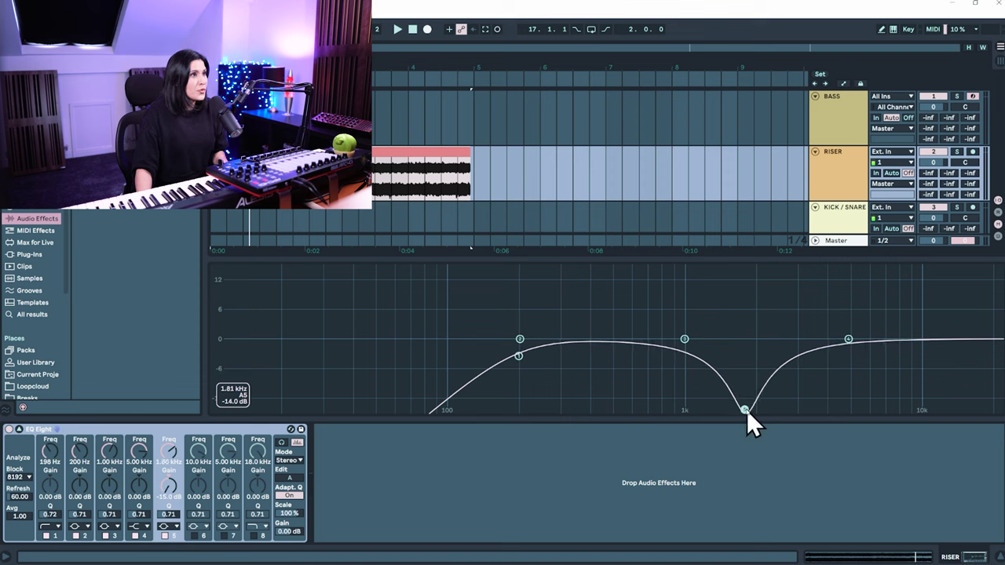
pyautogui.moveTo(747, 410); pyautogui.dragTo(808, 409)
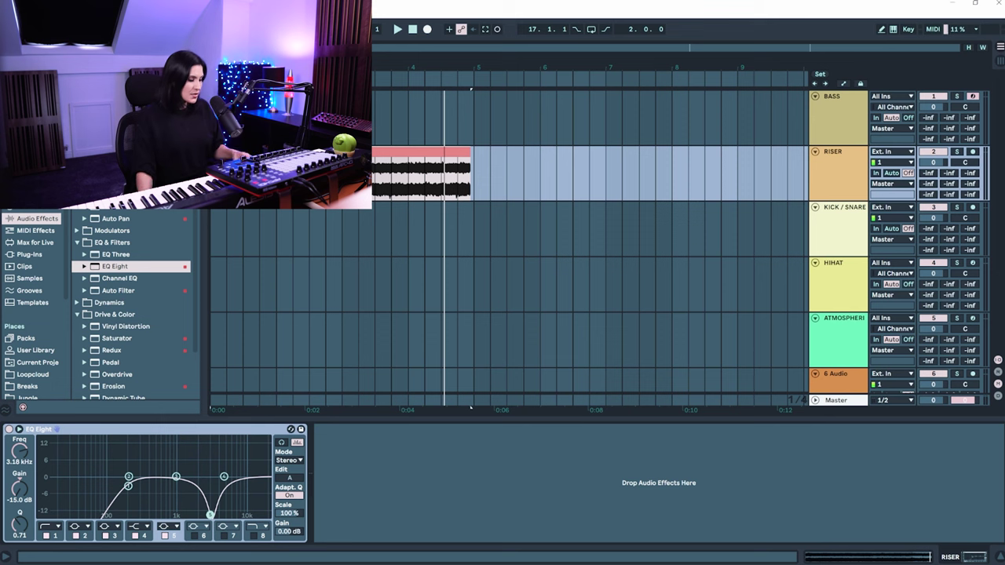
# - Insert a band-pass Auto Filter at about 571 Hz after EQ Eight and show automation lanes
pyautogui.moveTo(117, 291); pyautogui.dragTo(387, 516)
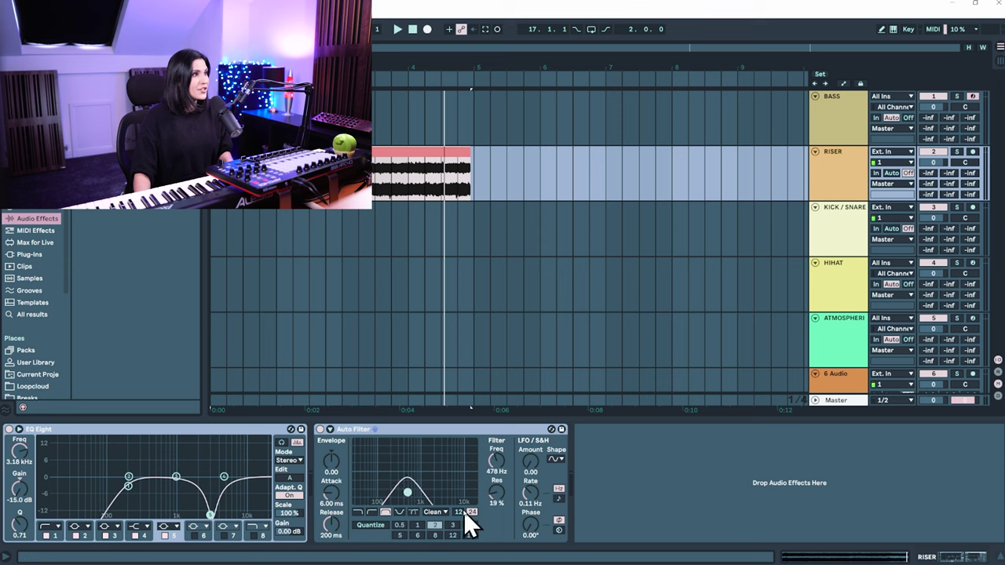
pyautogui.moveTo(408, 493); pyautogui.dragTo(373, 497)
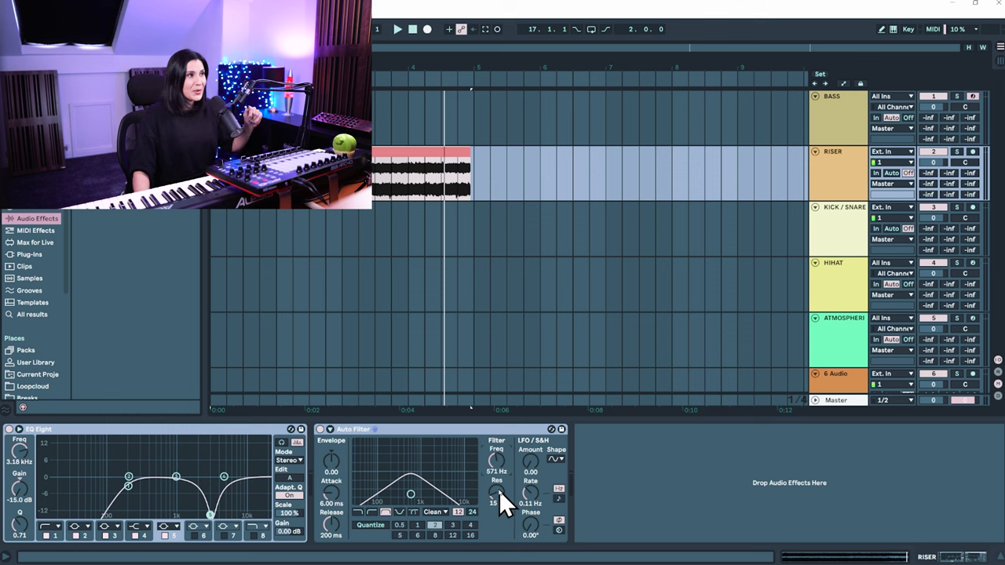
pyautogui.press('a')
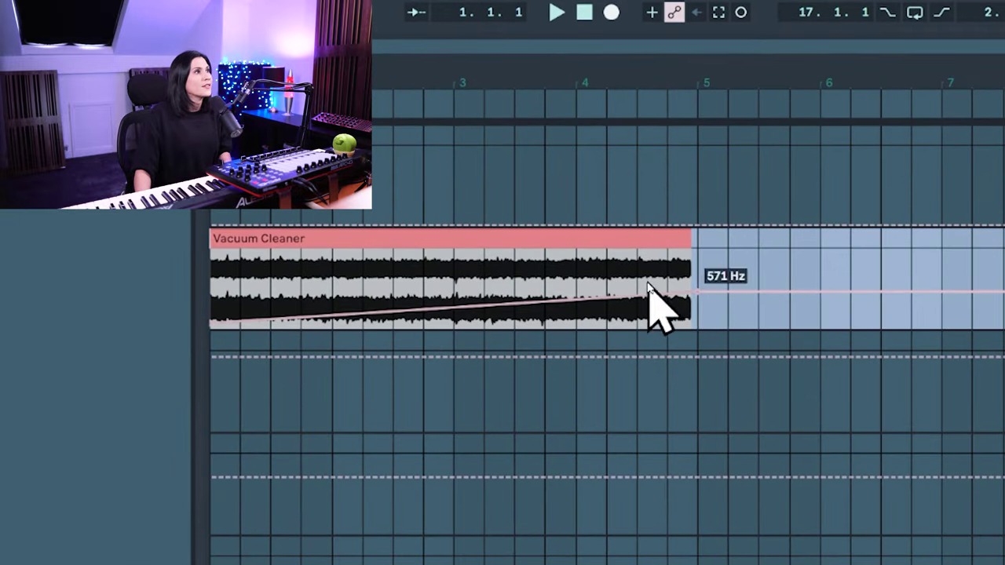
# - Draw a curved filter-frequency sweep up to 5.58 kHz, then delete it
pyautogui.moveTo(691, 294); pyautogui.dragTo(696, 263)
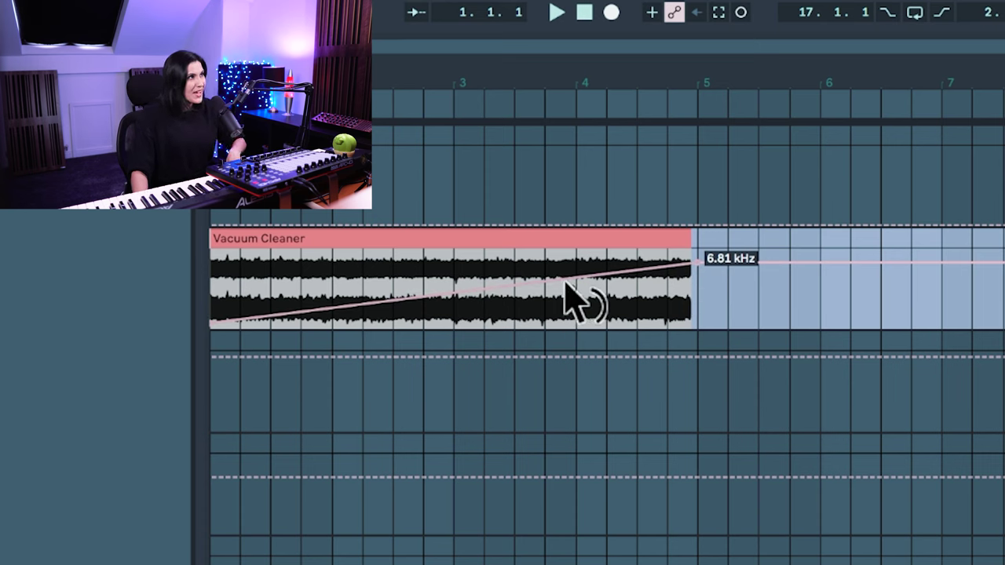
pyautogui.moveTo(573, 300); pyautogui.dragTo(573, 322)
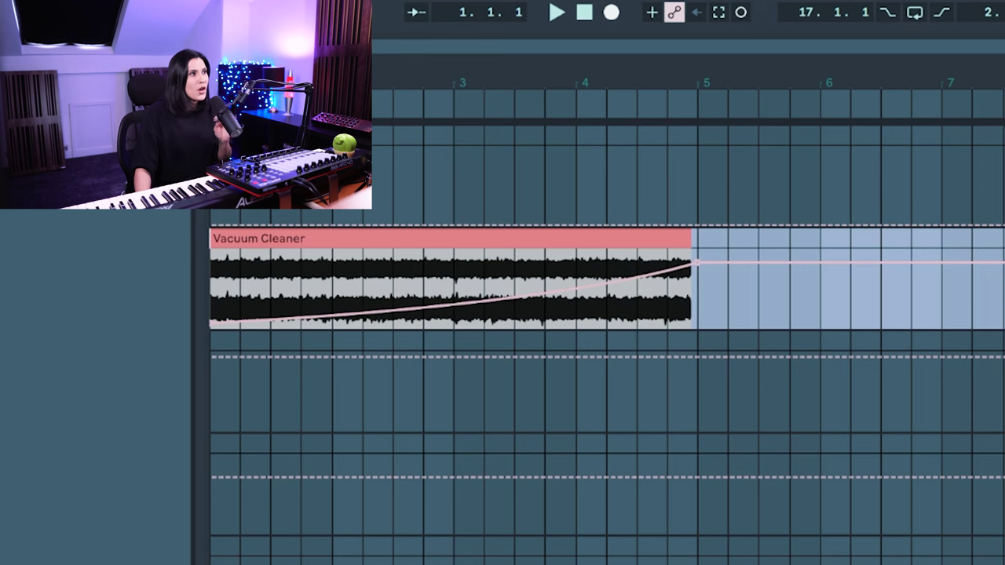
pyautogui.press('Delete')
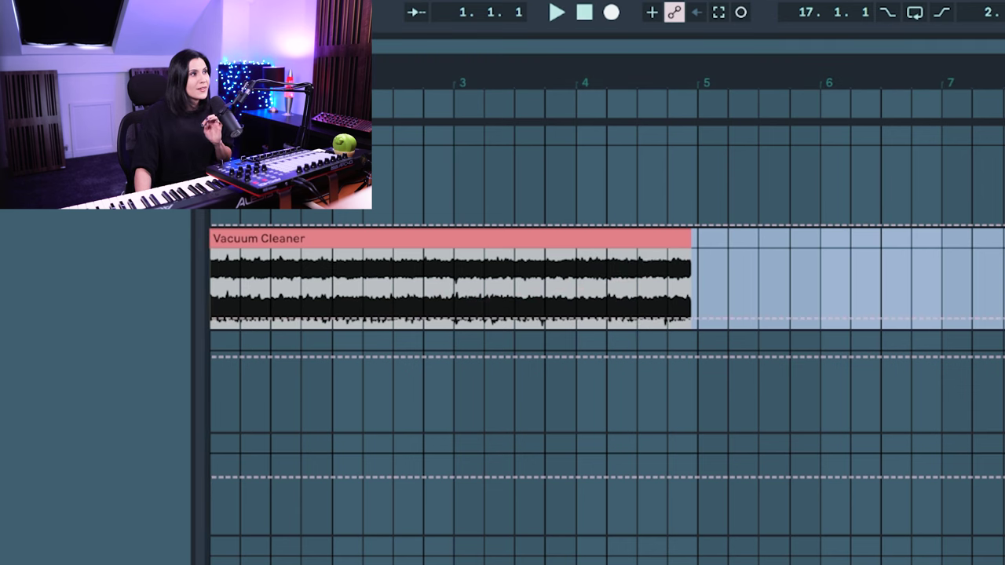
# - Draw a new gentle rising frequency ramp starting from 0 % and play it back
pyautogui.click(226, 320)
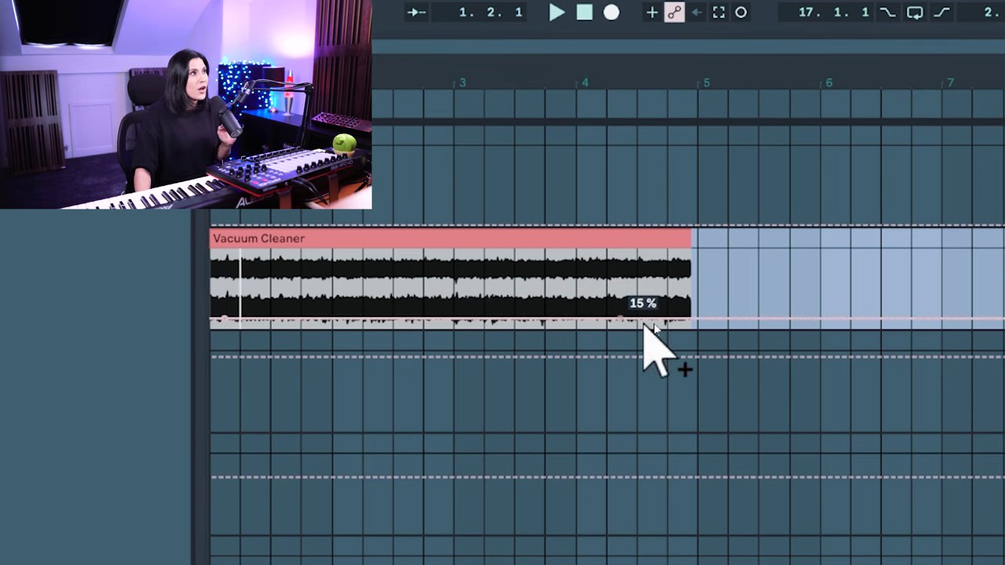
pyautogui.moveTo(689, 321); pyautogui.dragTo(689, 296)
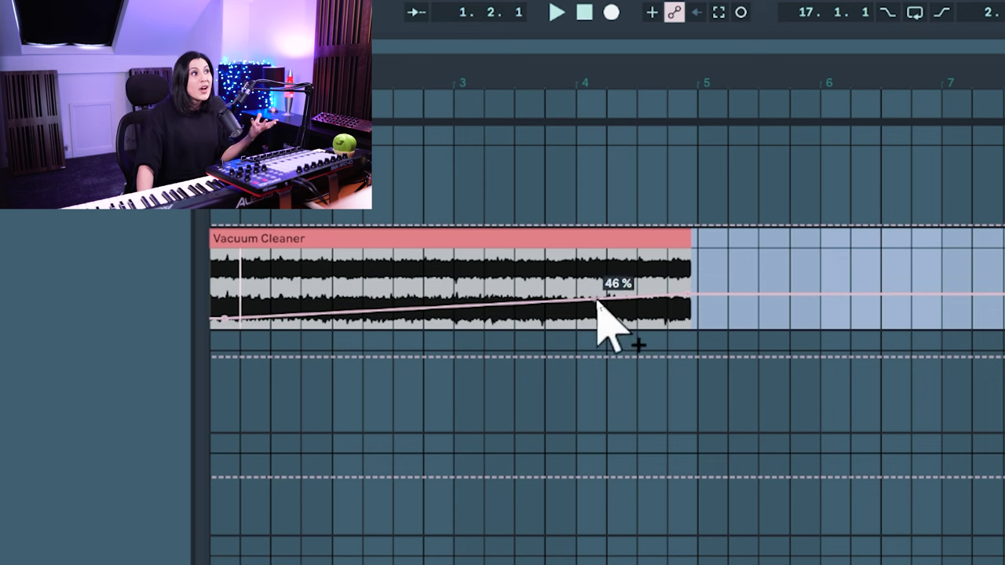
pyautogui.moveTo(689, 296); pyautogui.dragTo(688, 251)
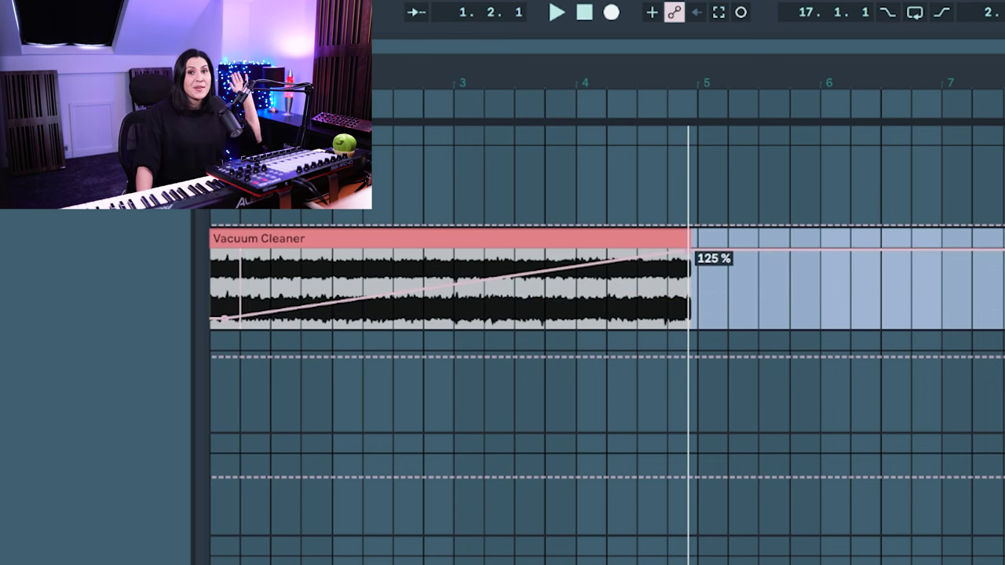
pyautogui.moveTo(689, 256); pyautogui.dragTo(689, 313)
pyautogui.moveTo(212, 319); pyautogui.dragTo(212, 321)
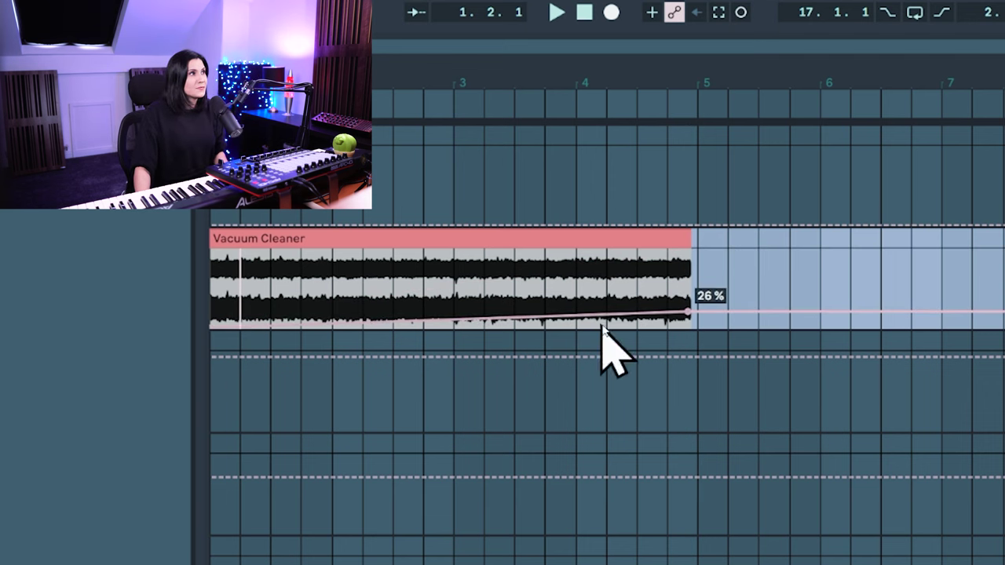
pyautogui.press('space')
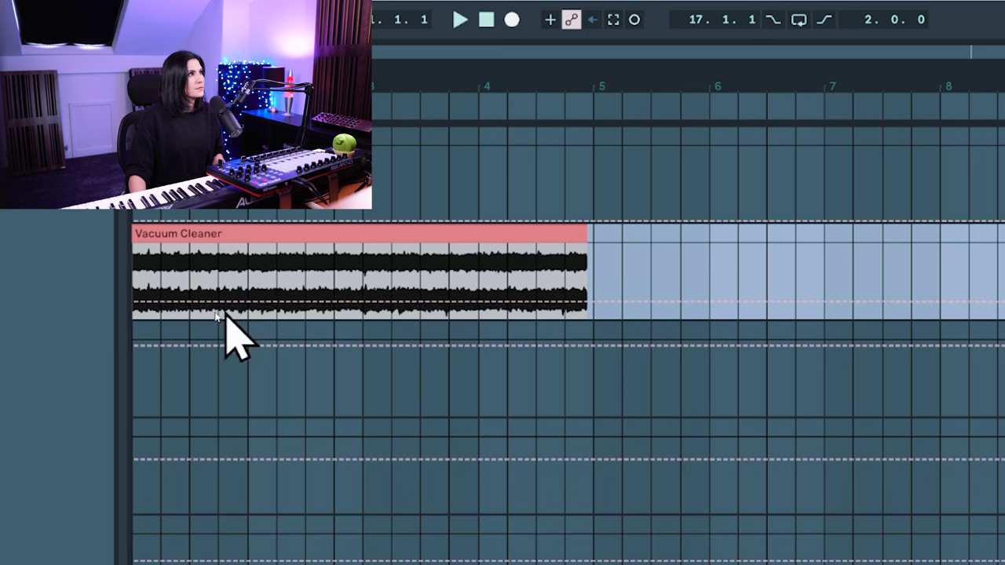
# - Draw a Vacuum Cleaner volume ramp from 16 % at the start to about 59 % at the end
pyautogui.click(161, 300)
pyautogui.moveTo(587, 302); pyautogui.dragTo(593, 269)
pyautogui.press('a')
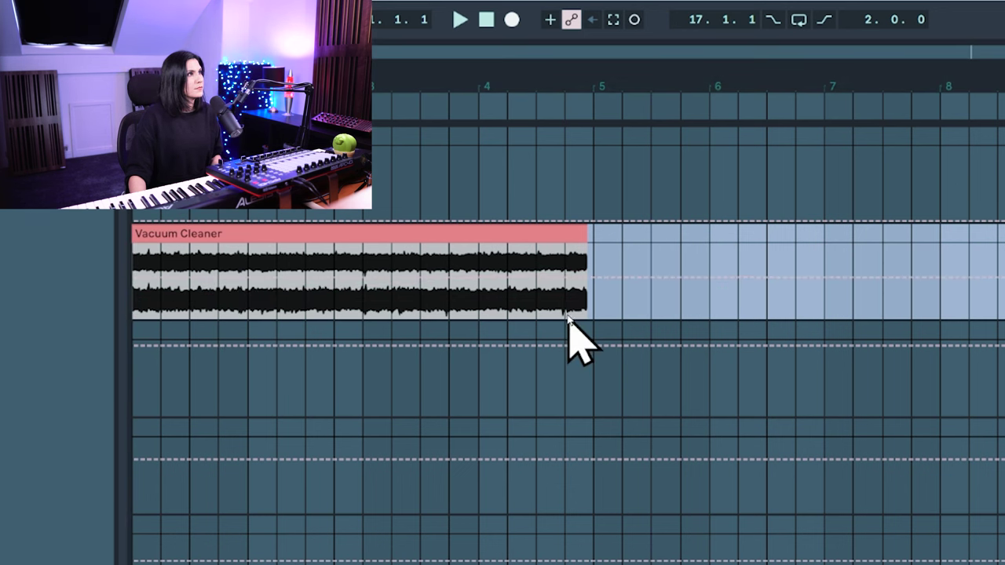
pyautogui.moveTo(155, 283); pyautogui.dragTo(270, 314)
pyautogui.moveTo(487, 283); pyautogui.dragTo(558, 276)
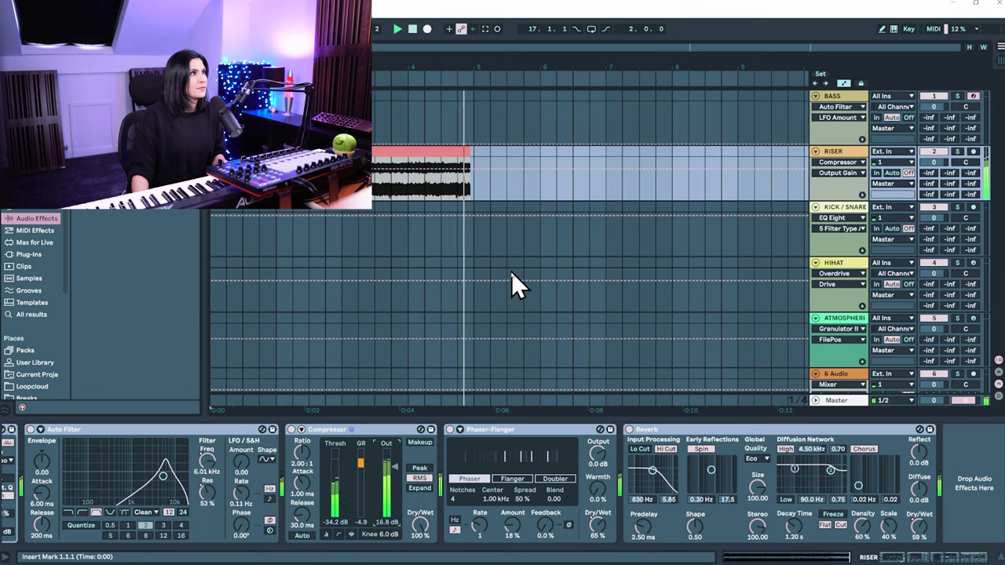
# - Add a ring-mode Frequency Shifter after the Reverb on the riser chain
pyautogui.press('a')
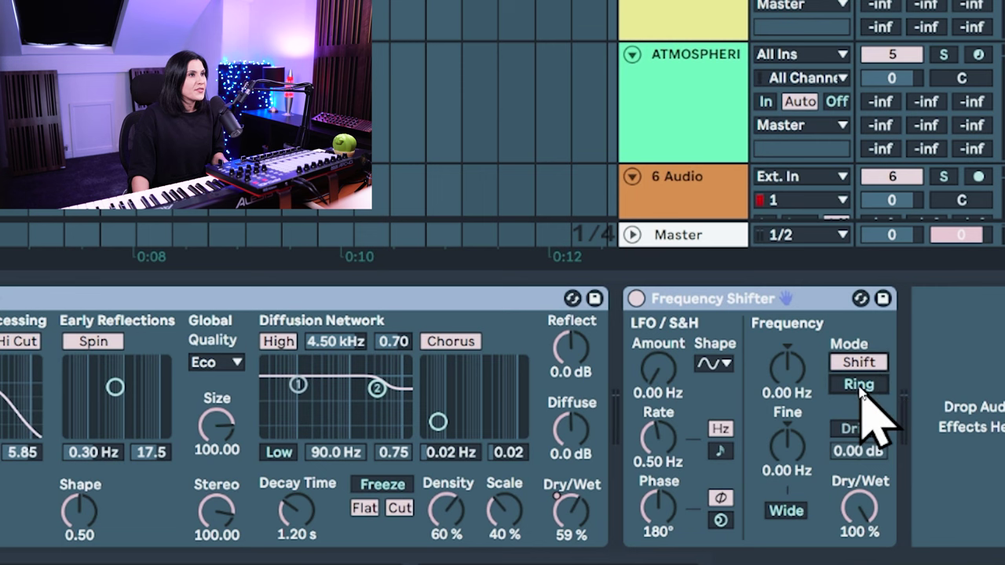
pyautogui.click(918, 468)
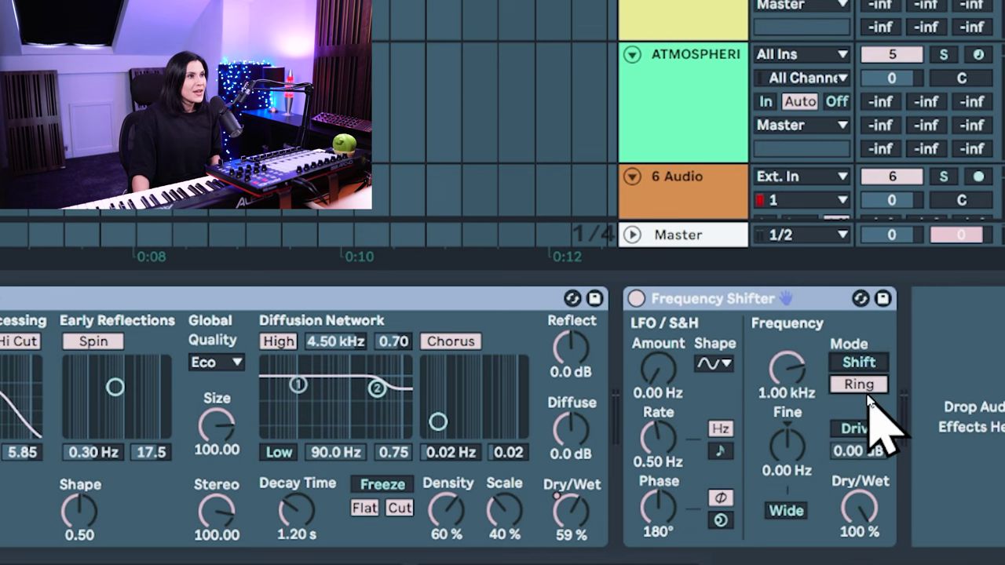
pyautogui.press('a')
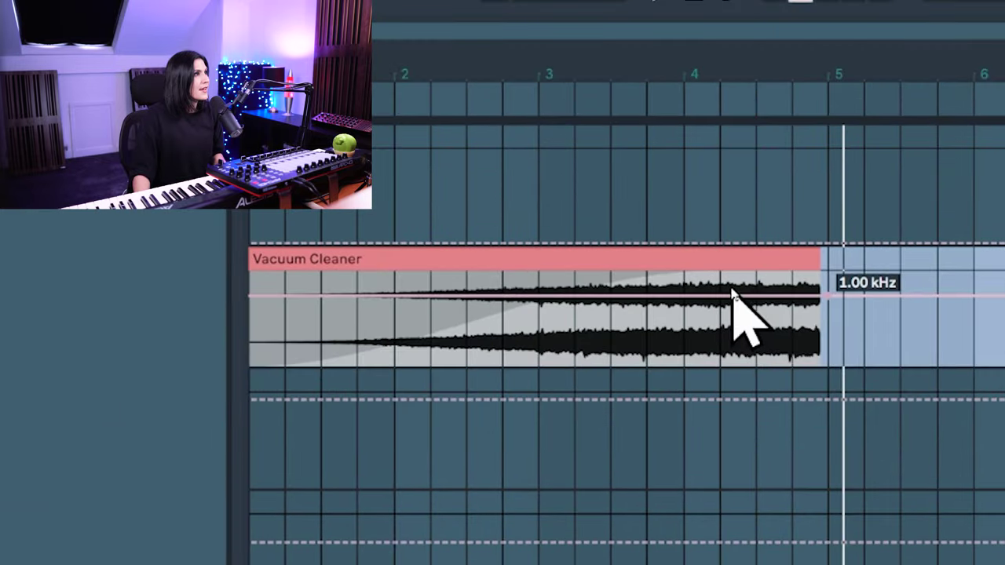
# - Draw a Frequency Shifter ramp across the clip rising from 1 Hz to 107 Hz
pyautogui.moveTo(740, 314); pyautogui.dragTo(467, 346)
pyautogui.moveTo(339, 359); pyautogui.dragTo(828, 318)
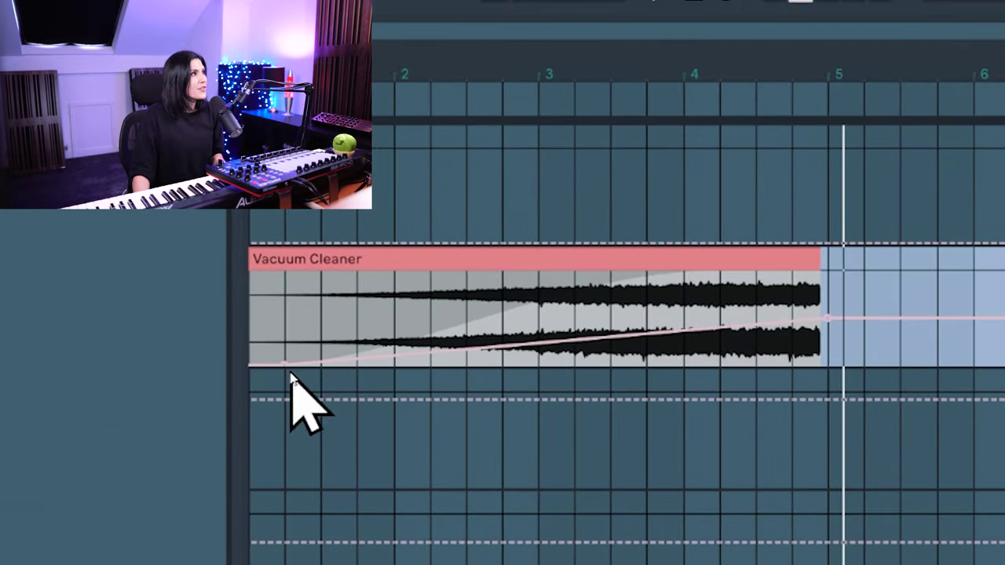
pyautogui.moveTo(253, 363); pyautogui.dragTo(252, 363)
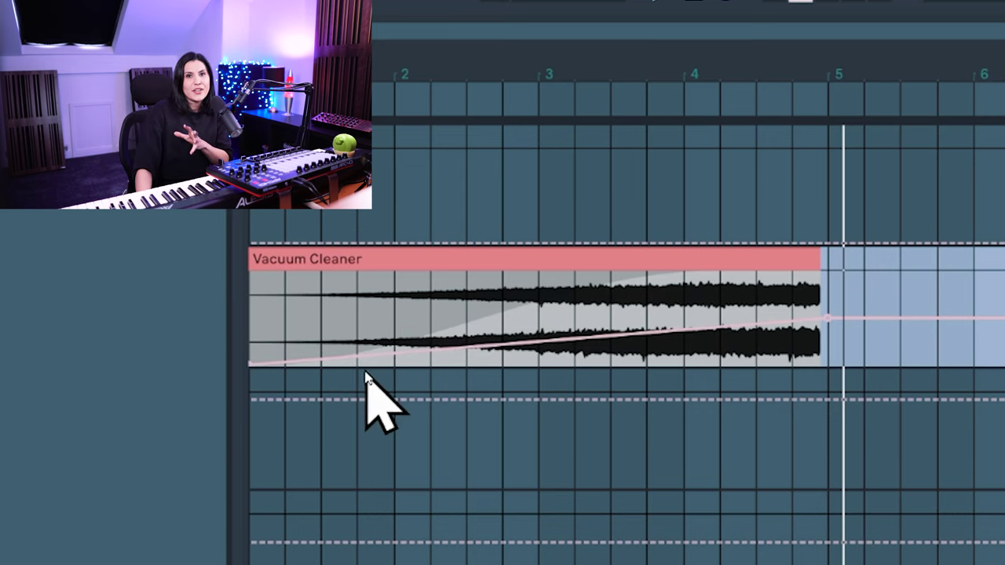
# - Curve the rising ramp and set its end point near 1.11 kHz while auditioning
pyautogui.moveTo(639, 332); pyautogui.dragTo(680, 314)
pyautogui.press('space')
pyautogui.moveTo(824, 326); pyautogui.dragTo(825, 307)
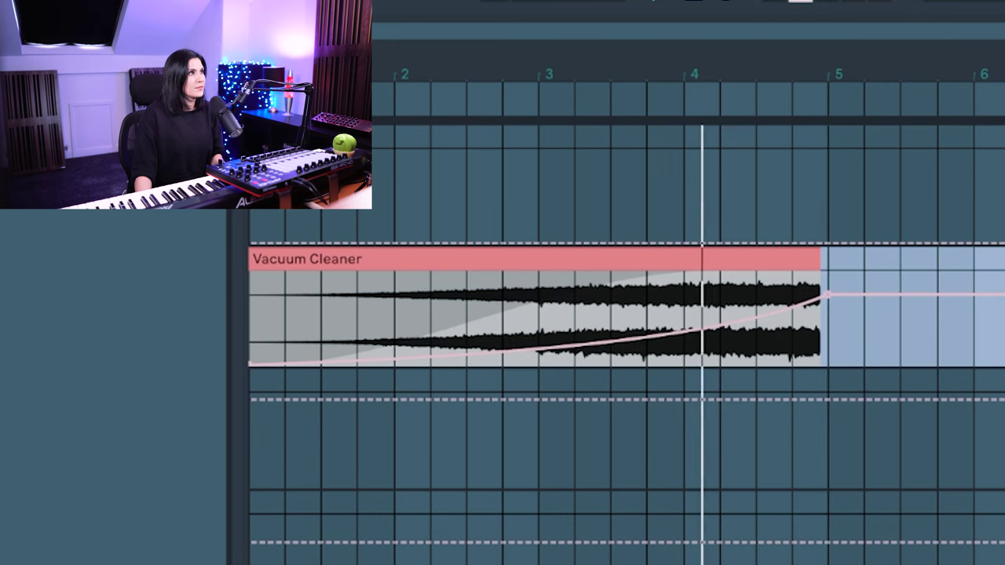
pyautogui.moveTo(827, 295); pyautogui.dragTo(826, 318)
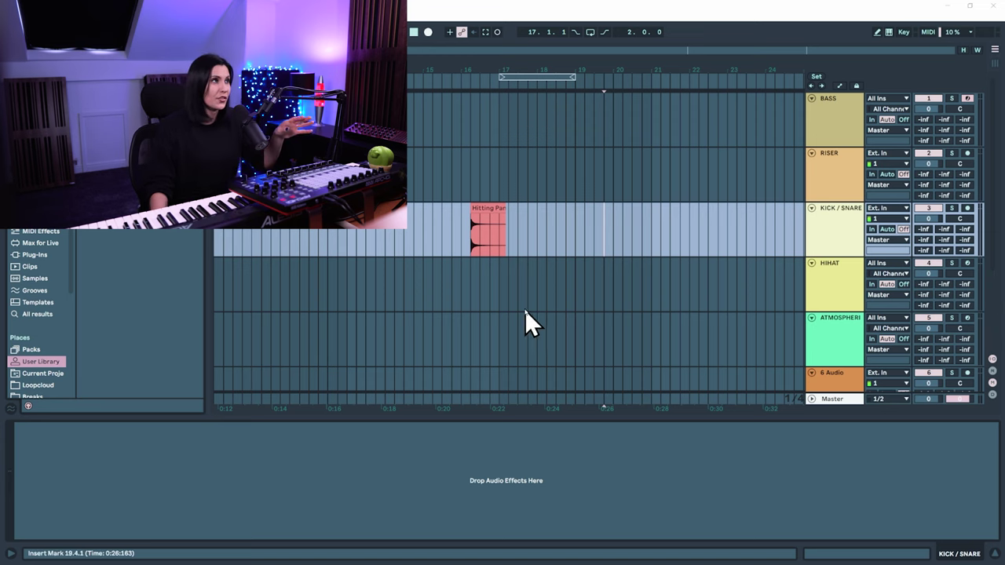
# - Delete the silent slice before the hit in the Hitting Pans 2 clip
pyautogui.click(482, 209)
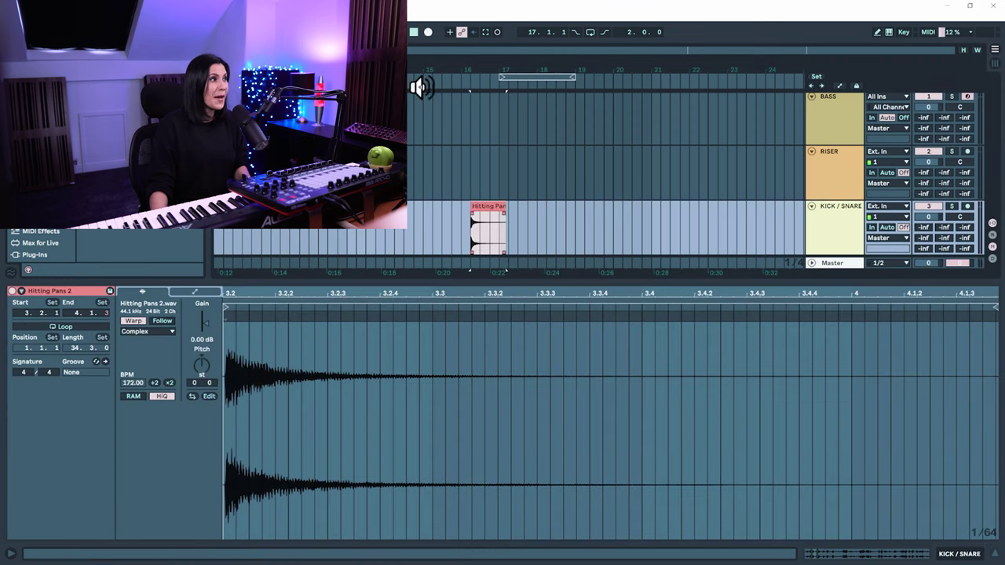
pyautogui.scroll(5, 481, 188)
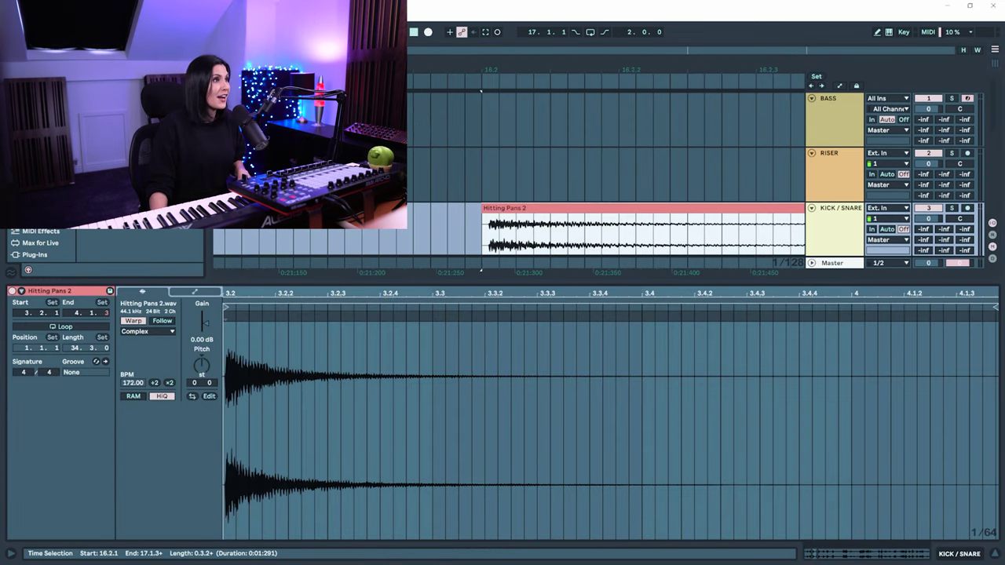
pyautogui.scroll(2, 448, 165)
pyautogui.moveTo(542, 222); pyautogui.dragTo(516, 230)
pyautogui.press('Delete')
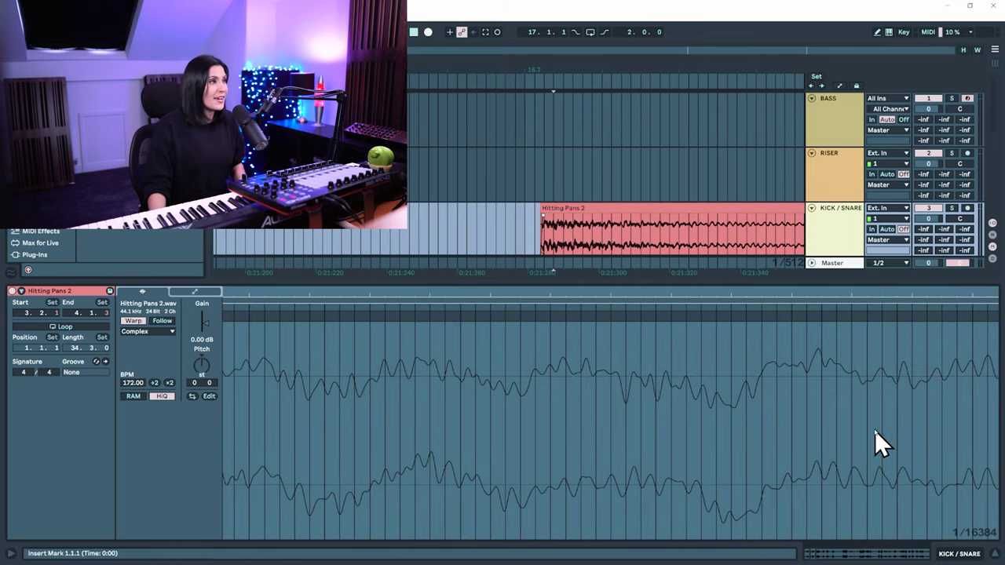
# - Audition the trimmed hit, shorten the clip's tail, and show the KICK / SNARE device chain
pyautogui.click(992, 555)
pyautogui.moveTo(720, 73); pyautogui.dragTo(422, 69)
pyautogui.press('space')
pyautogui.moveTo(580, 214); pyautogui.dragTo(463, 216)
pyautogui.doubleClick(836, 228)
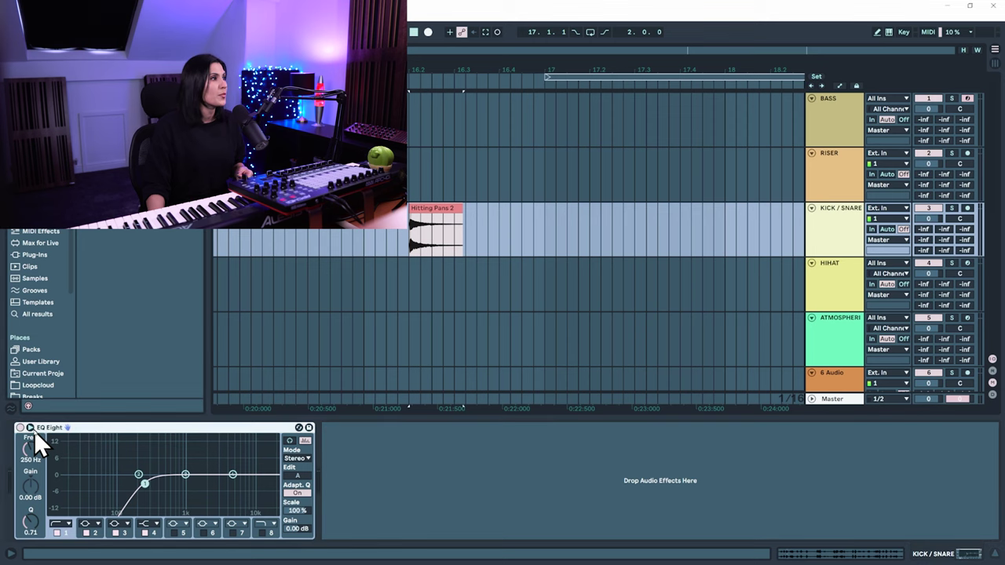
# - Enlarge the EQ Eight display and move band 1 down to about 178 Hz while playing
pyautogui.click(67, 428)
pyautogui.moveTo(541, 357); pyautogui.dragTo(507, 350)
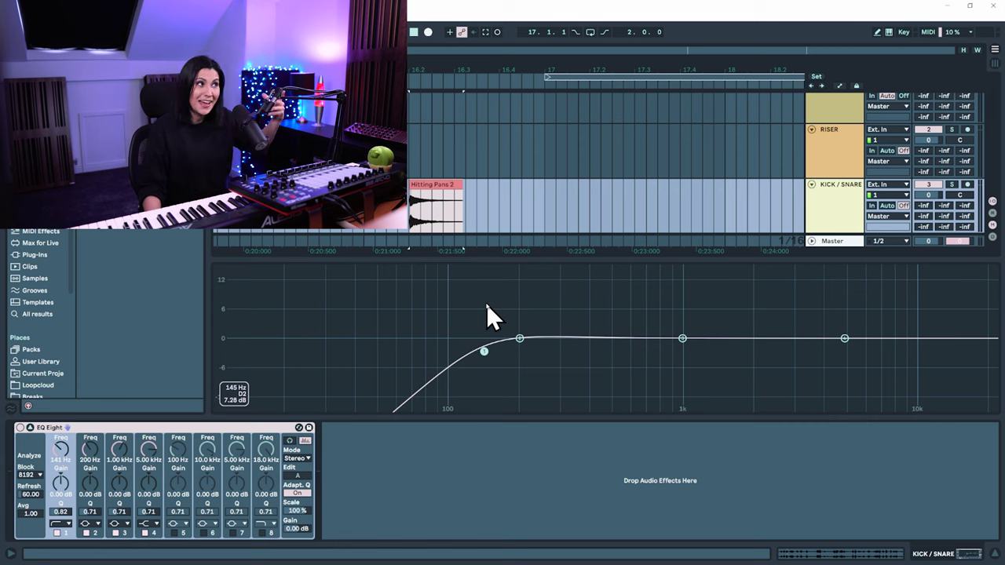
pyautogui.press('space')
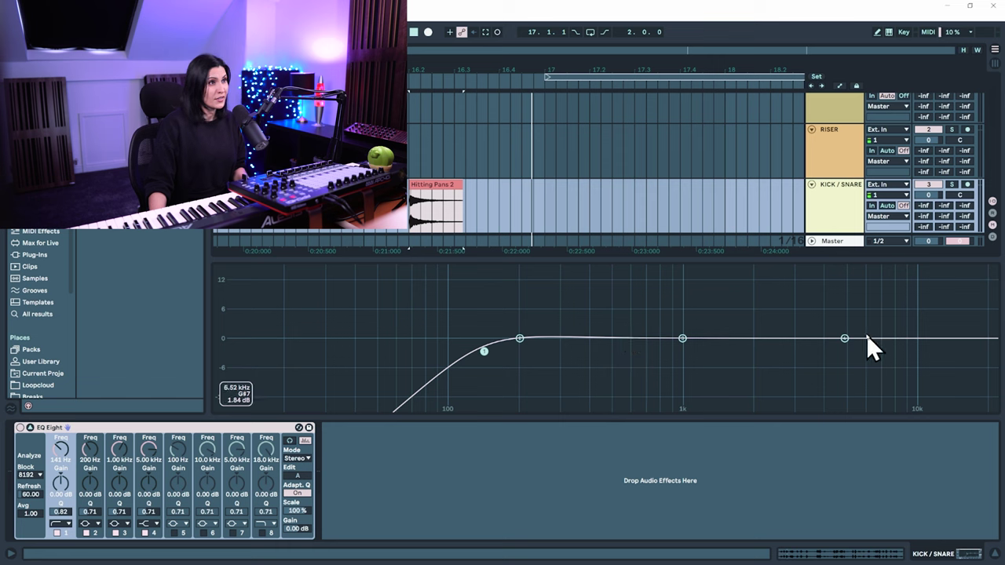
# - Enable band 8 as a steeper low-pass near 304 Hz with Q 0.81
pyautogui.click(262, 534)
pyautogui.moveTo(975, 356); pyautogui.dragTo(562, 352)
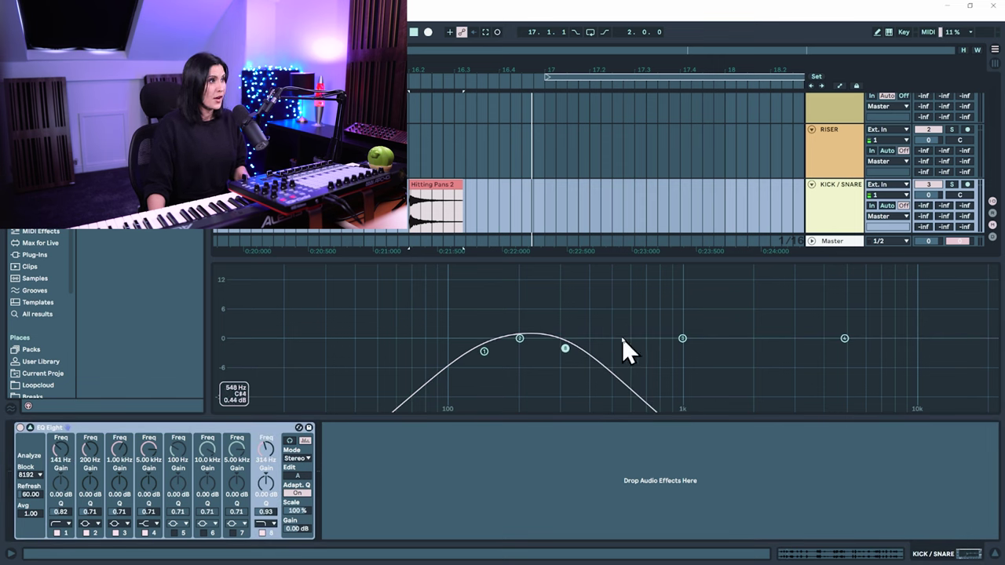
pyautogui.click(266, 525)
pyautogui.click(265, 519)
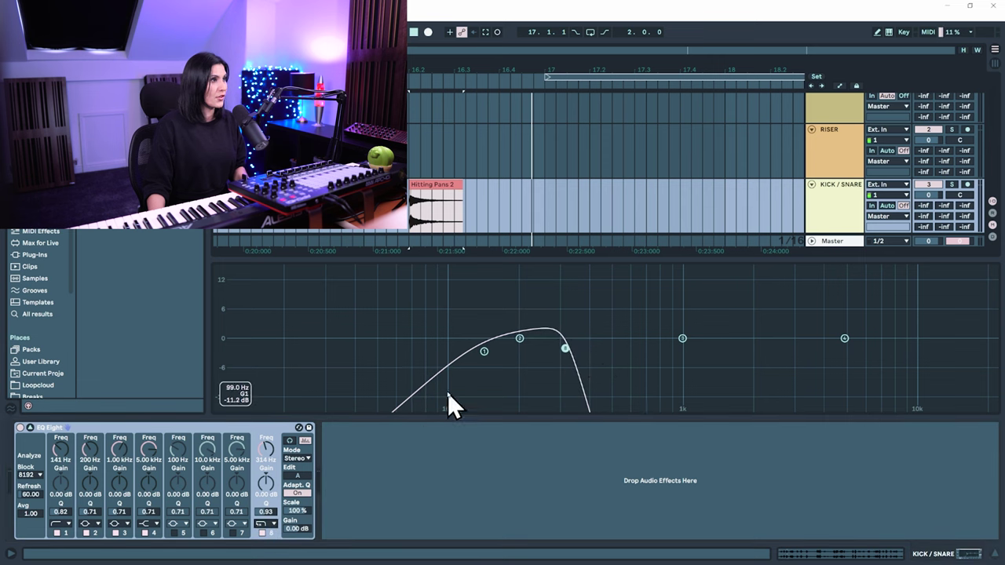
pyautogui.moveTo(565, 350); pyautogui.dragTo(566, 359)
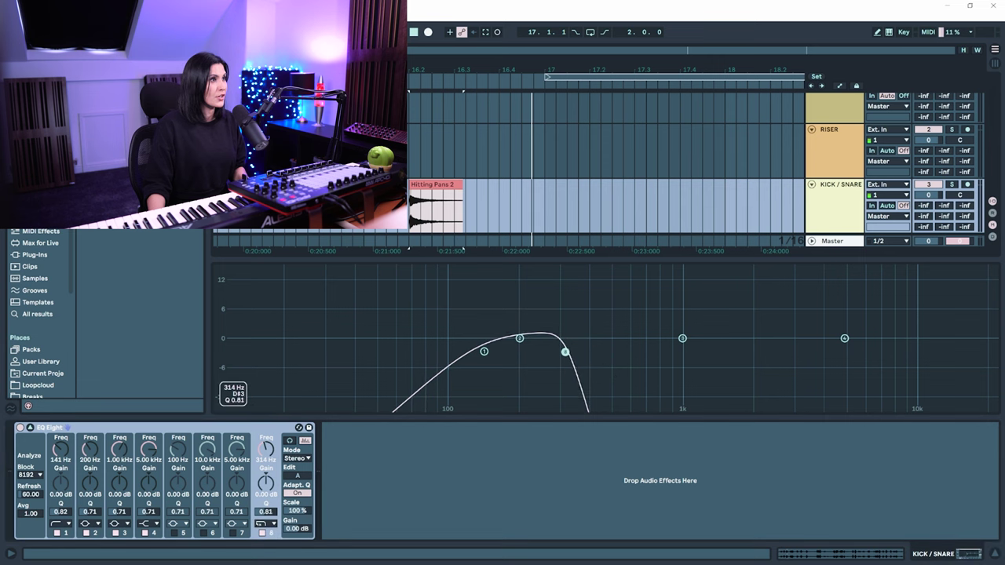
# - Make band 1 the steepest high-pass at about 198 Hz and lower the low-pass to 261 Hz
pyautogui.click(60, 524)
pyautogui.click(58, 448)
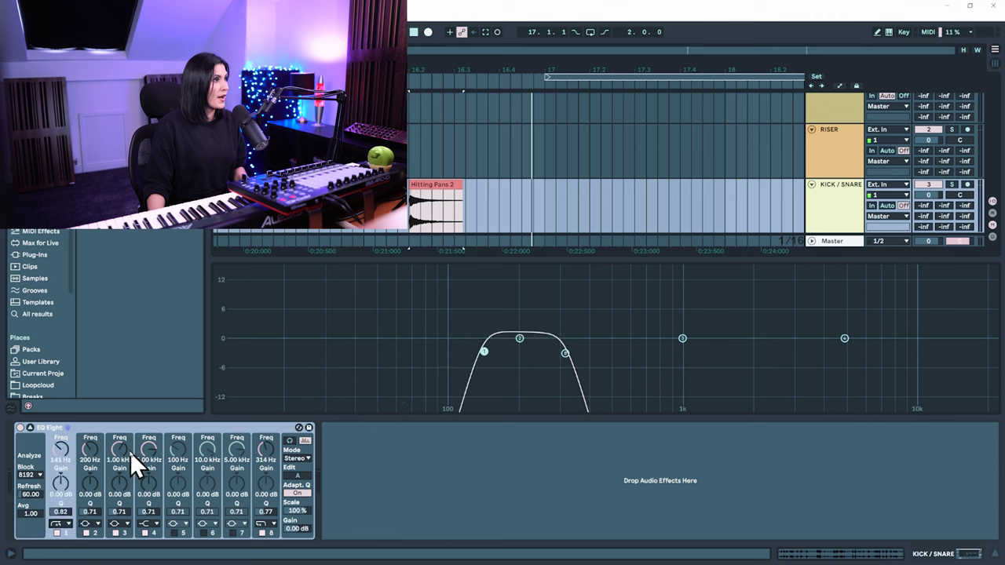
pyautogui.moveTo(486, 352); pyautogui.dragTo(502, 353)
pyautogui.press('space')
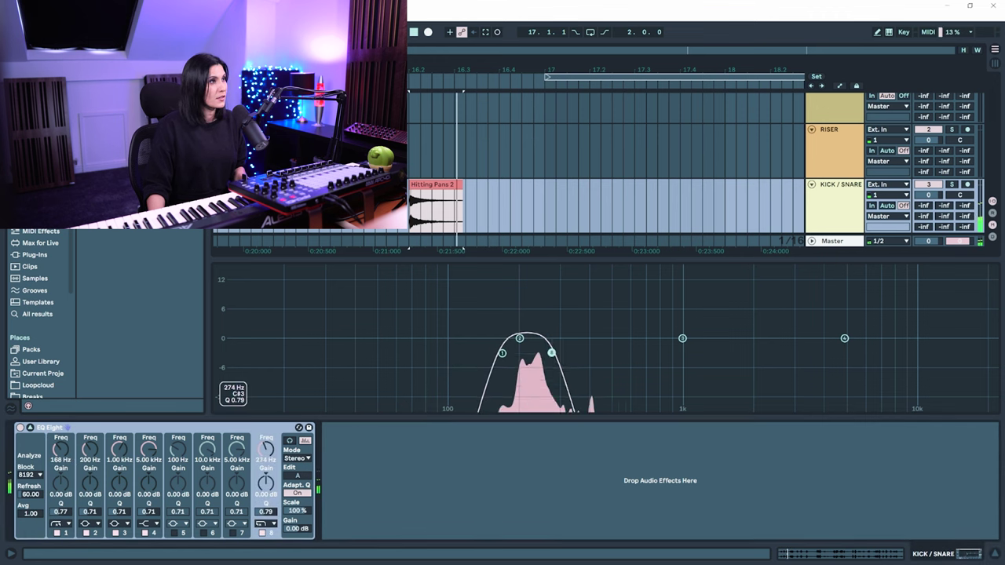
pyautogui.moveTo(563, 352); pyautogui.dragTo(521, 318)
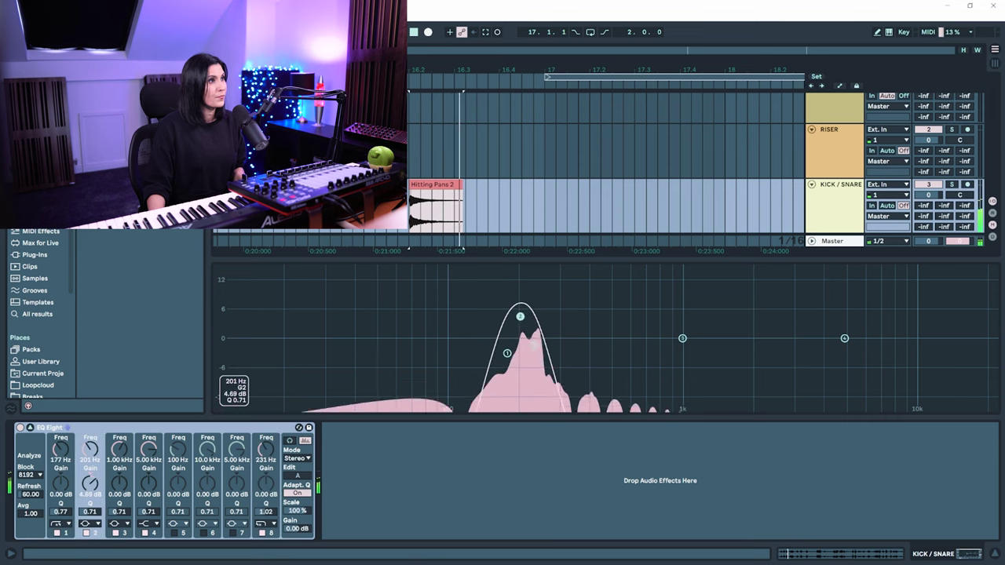
pyautogui.moveTo(505, 355); pyautogui.dragTo(518, 351)
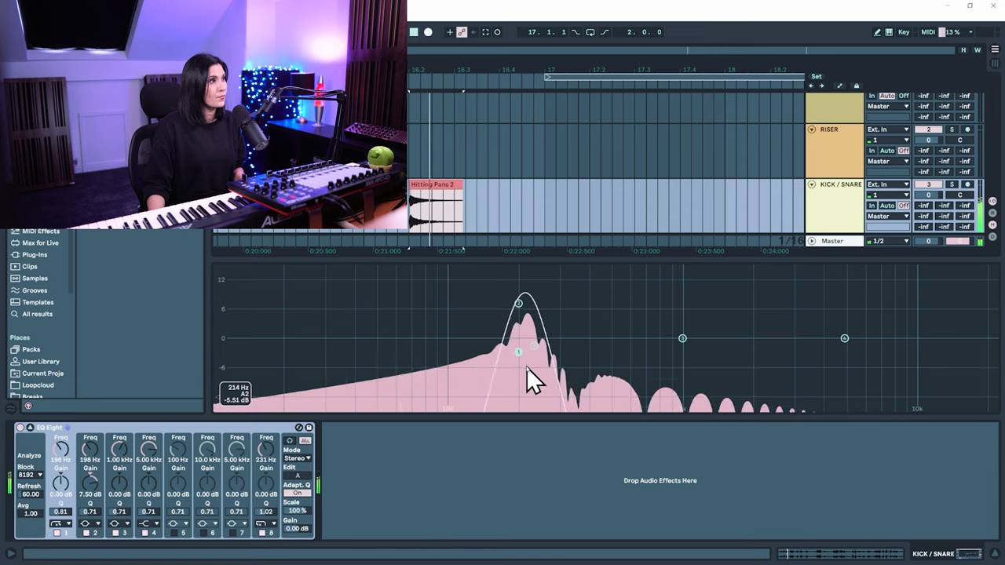
pyautogui.press('space')
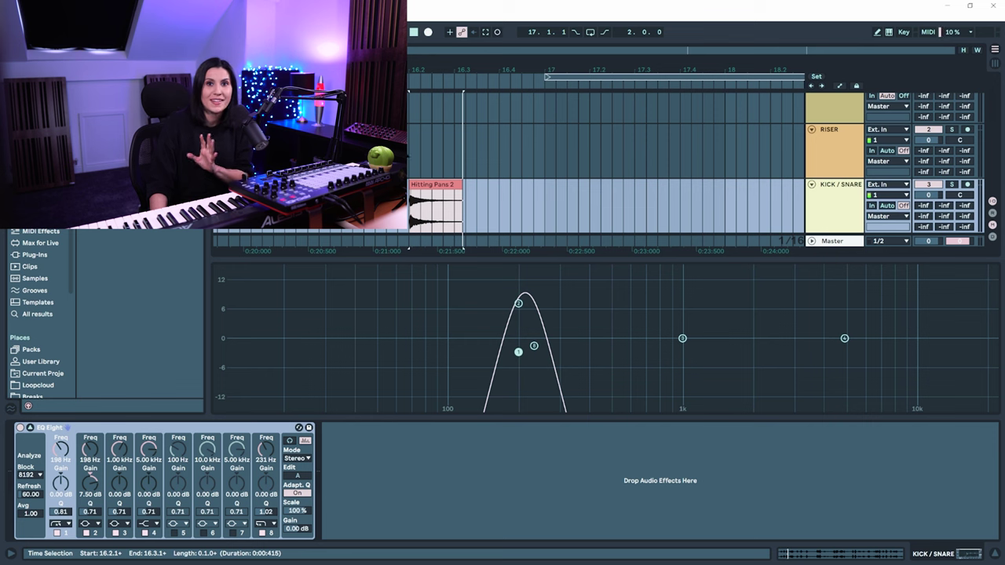
# - Squeeze Hitting Pans 2 into a short burst spanning 16.2.1–16.2.2 and place the playhead just before it
pyautogui.click(996, 553)
pyautogui.press('z')
pyautogui.press('x')
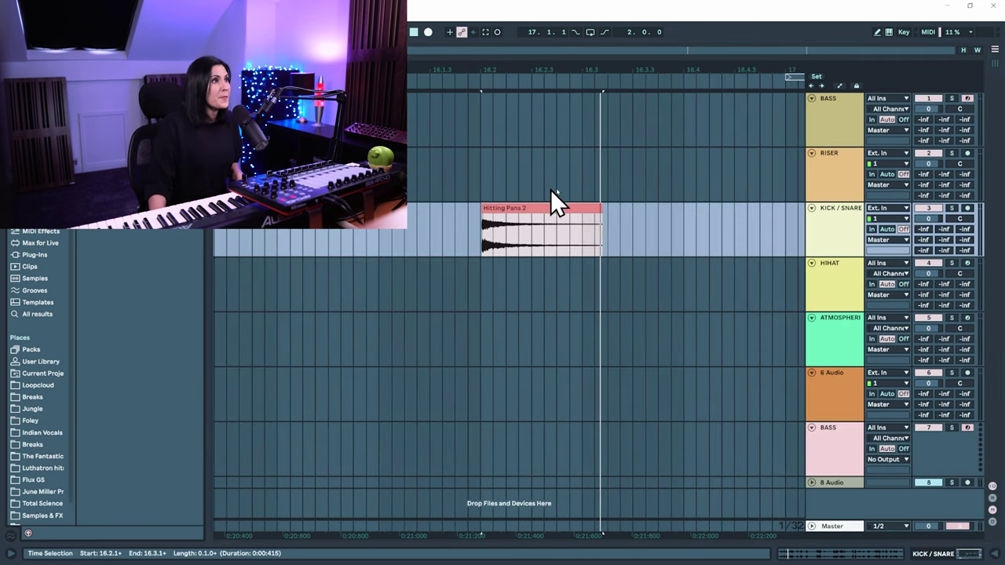
pyautogui.moveTo(601, 210); pyautogui.dragTo(516, 258)
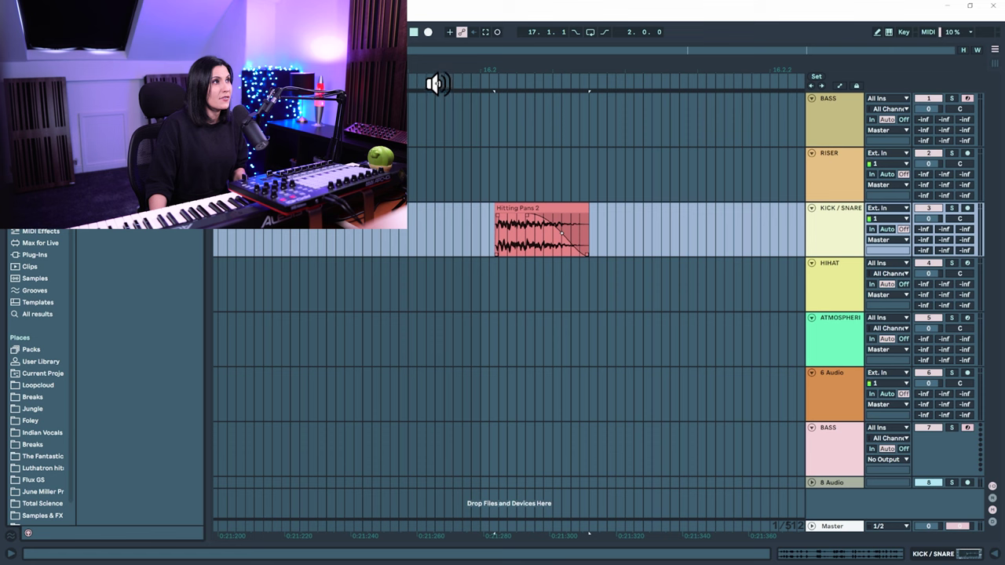
pyautogui.click(512, 74)
pyautogui.press('-')
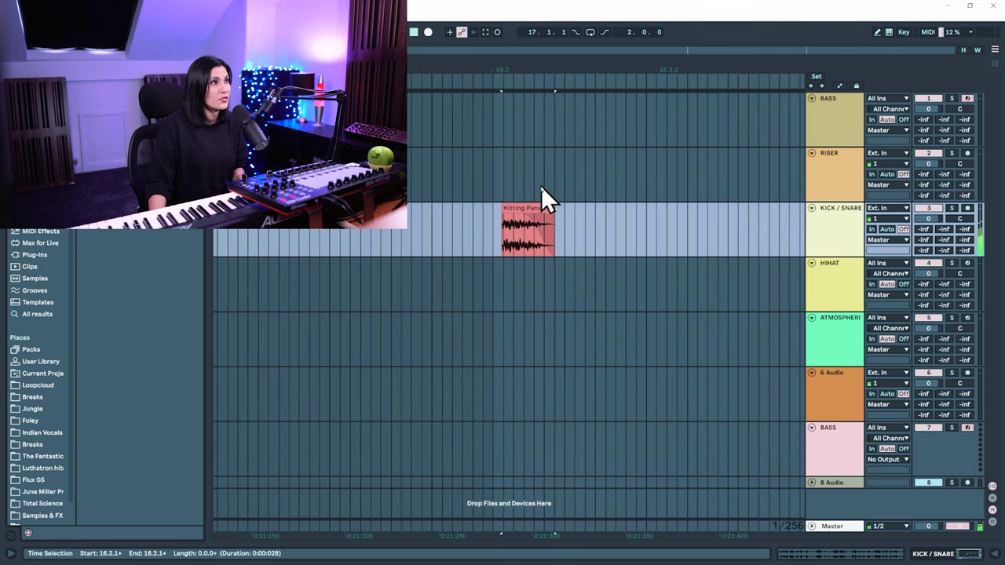
pyautogui.moveTo(550, 206); pyautogui.dragTo(803, 206)
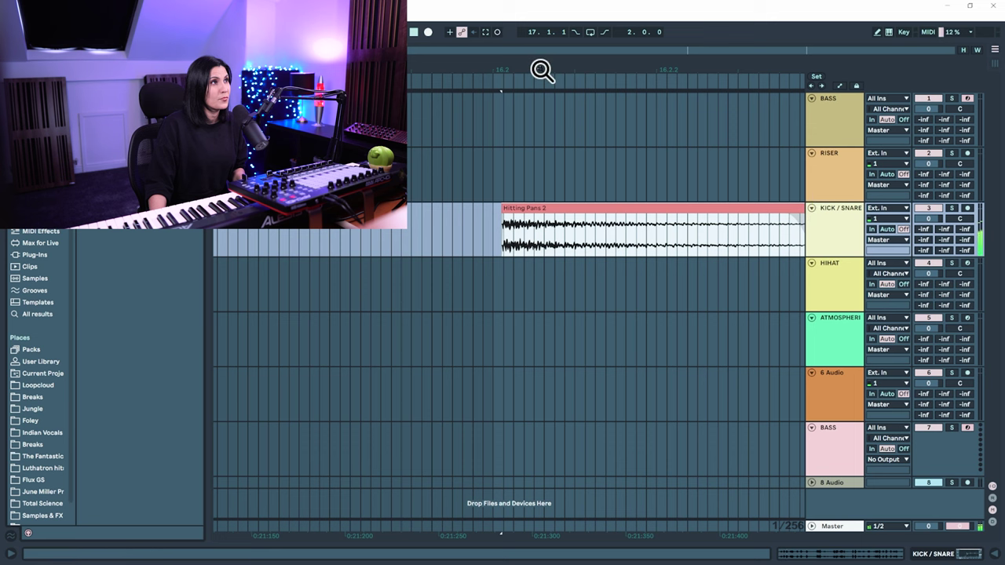
pyautogui.moveTo(542, 71); pyautogui.dragTo(542, 55)
pyautogui.moveTo(665, 205); pyautogui.dragTo(622, 208)
pyautogui.click(481, 78)
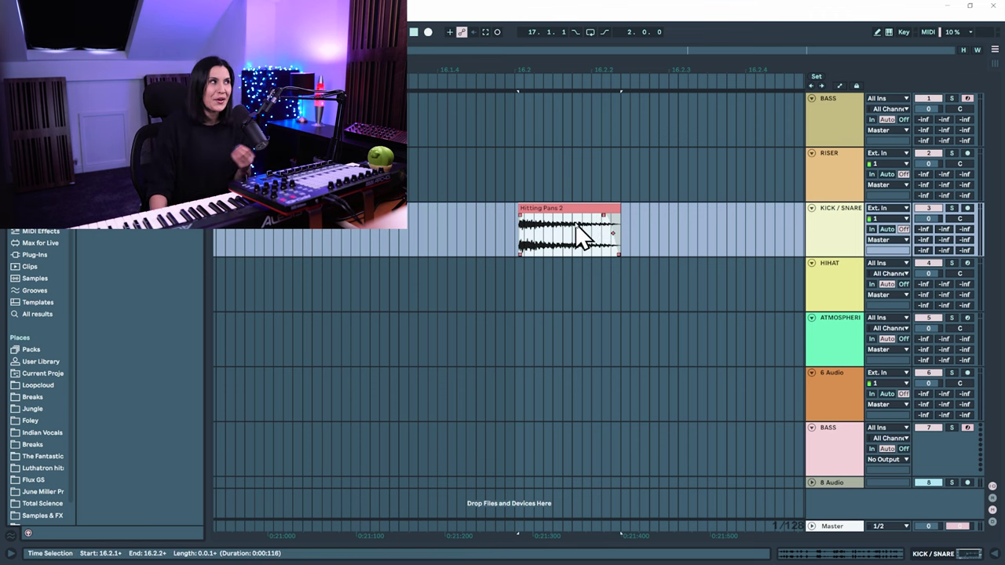
# - Load a Saturator after EQ Eight and raise its Drive to 9.14 dB while listening
pyautogui.press('Escape')
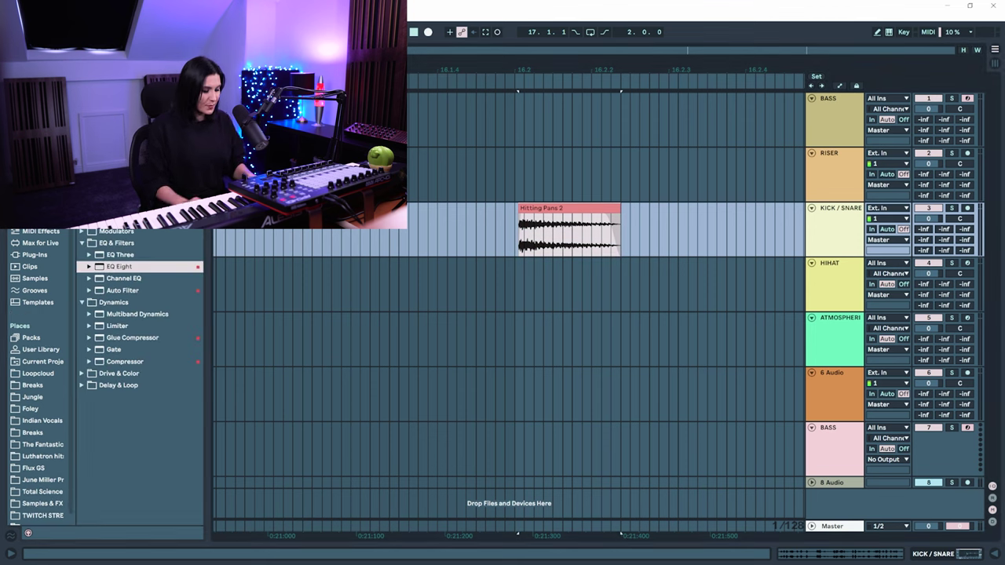
pyautogui.hotkey('ctrl', 'f')
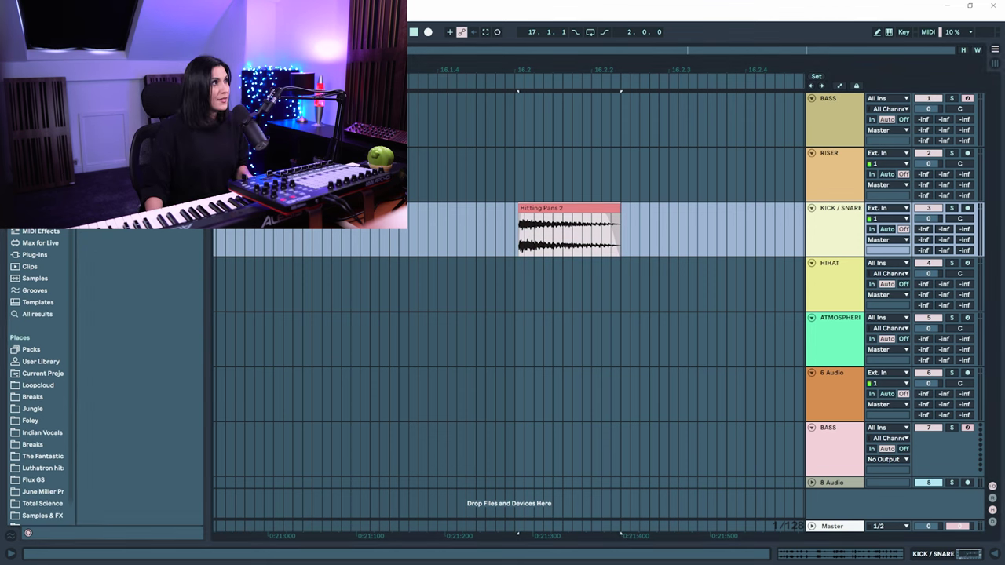
pyautogui.press('Return')
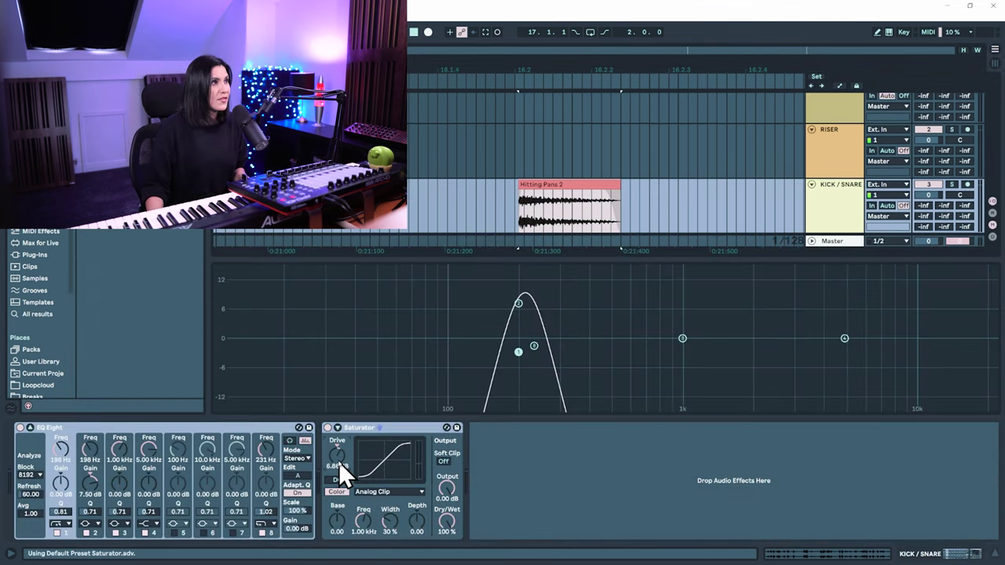
pyautogui.press('space')
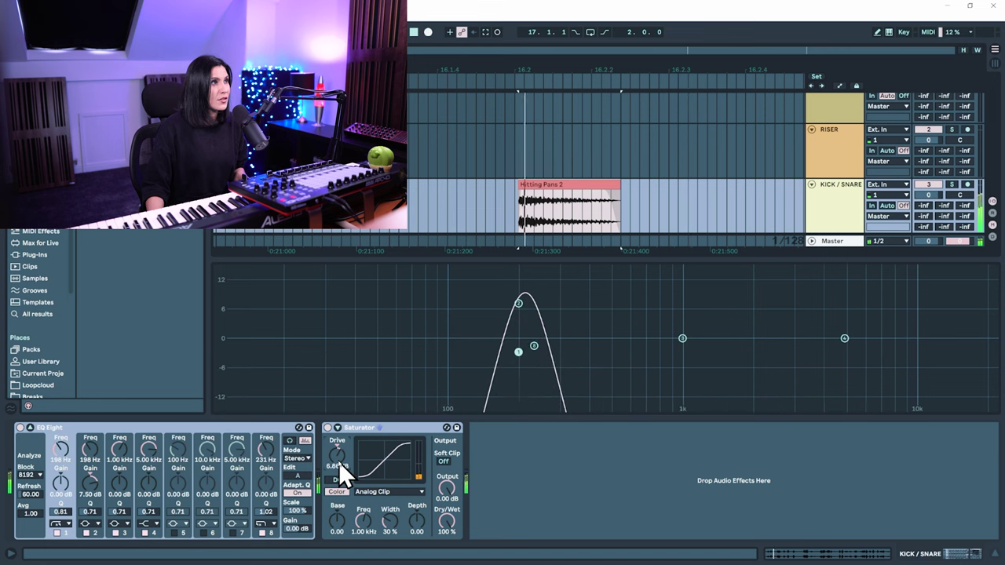
pyautogui.moveTo(335, 463)
pyautogui.mouseDown()
pyautogui.moveTo(335, 444)
pyautogui.moveTo(336, 464)
pyautogui.mouseUp()
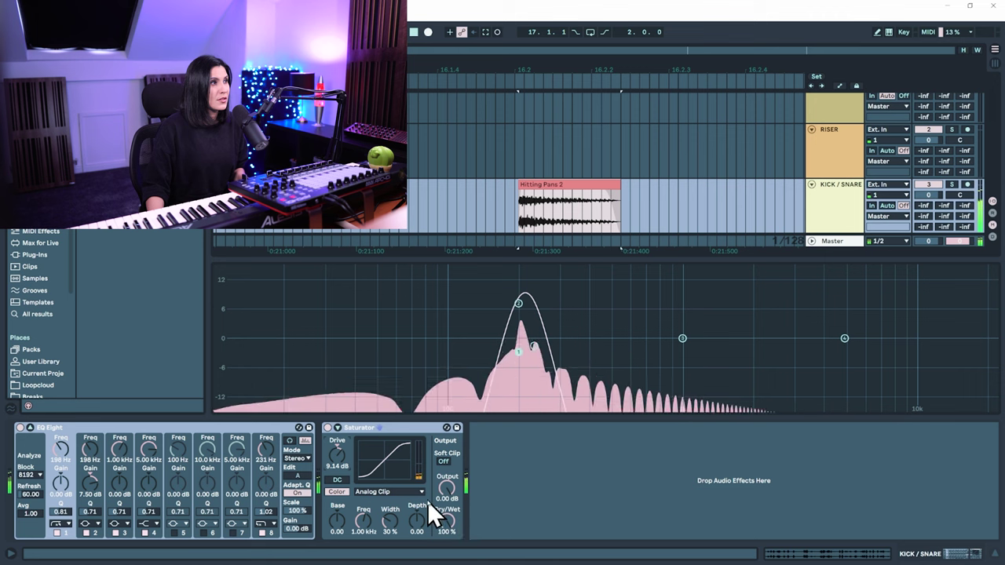
pyautogui.click(934, 546)
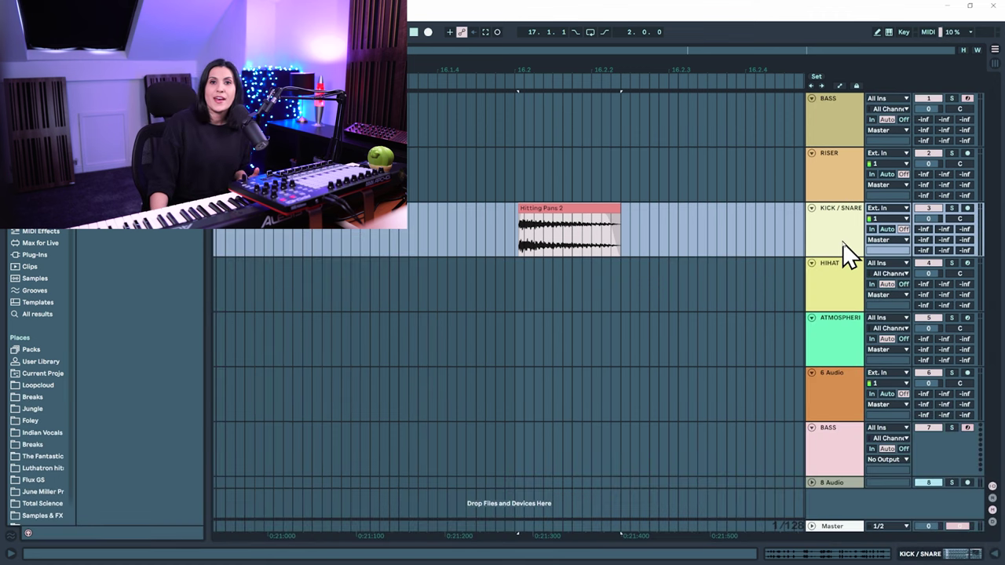
# - Insert a new audio track below KICK / SNARE holding the Snare (3) sample
pyautogui.click(848, 254)
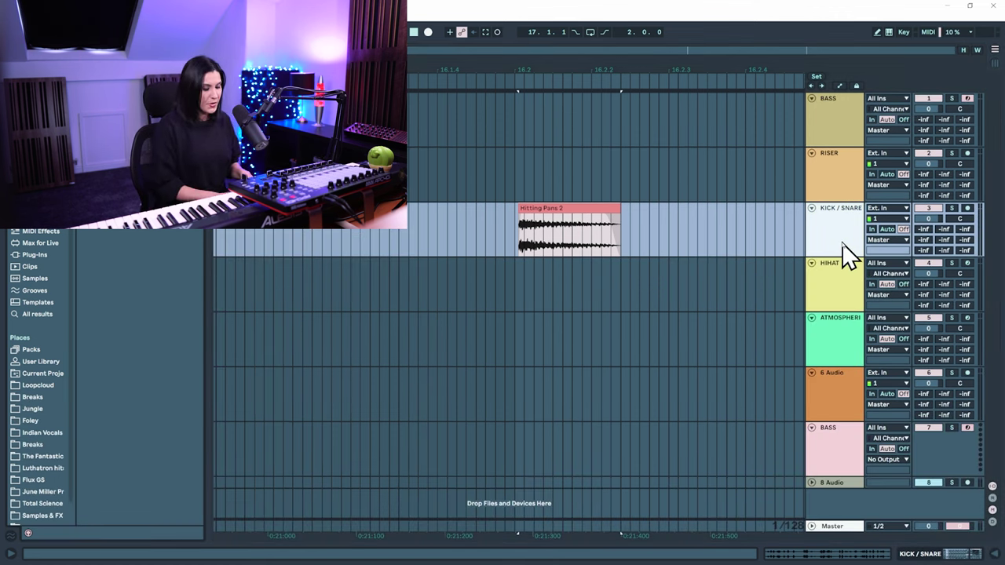
pyautogui.hotkey('ctrl', 't')
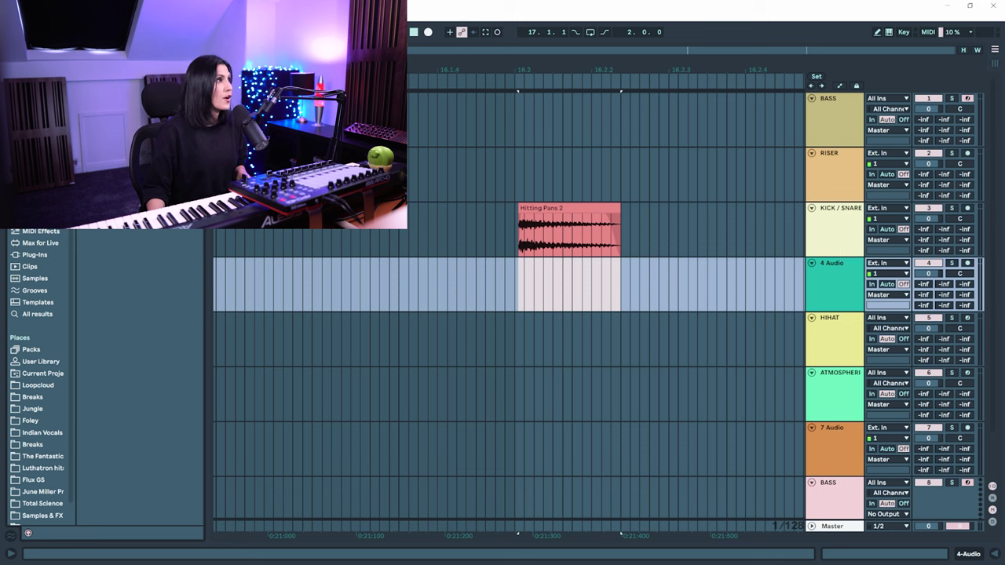
pyautogui.click(34, 483)
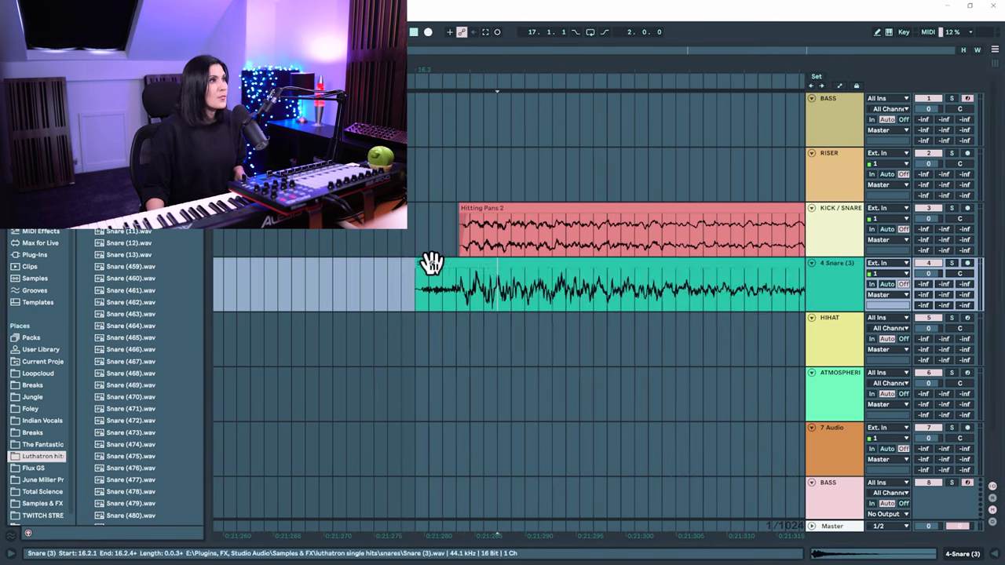
pyautogui.moveTo(430, 265); pyautogui.dragTo(541, 279)
# - Trim the end of the Hitting Pans 2 clip and audition the layered hit
pyautogui.keyDown('ctrl'); pyautogui.scroll(-5, 540, 283); pyautogui.keyUp('ctrl')
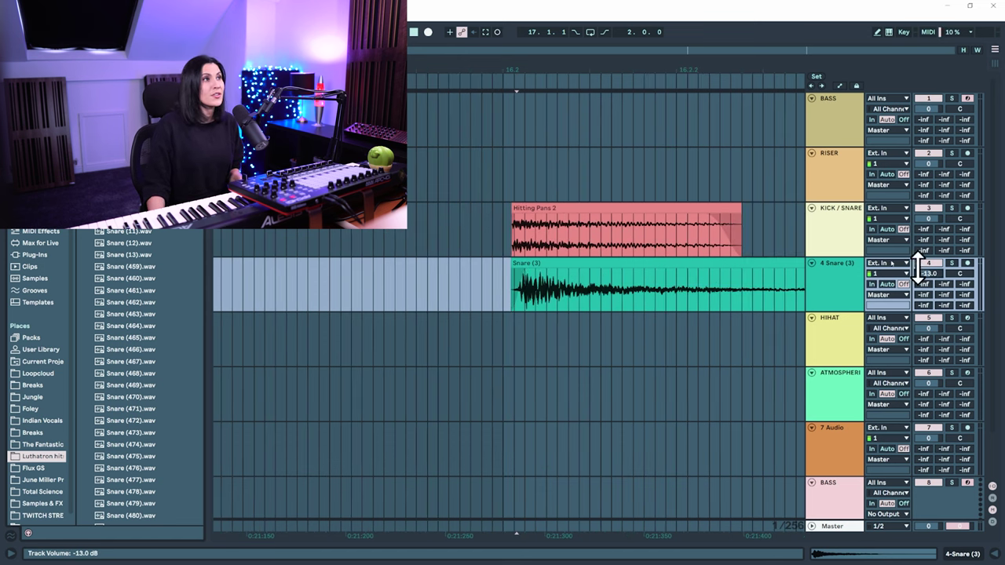
pyautogui.moveTo(492, 71); pyautogui.dragTo(455, 55)
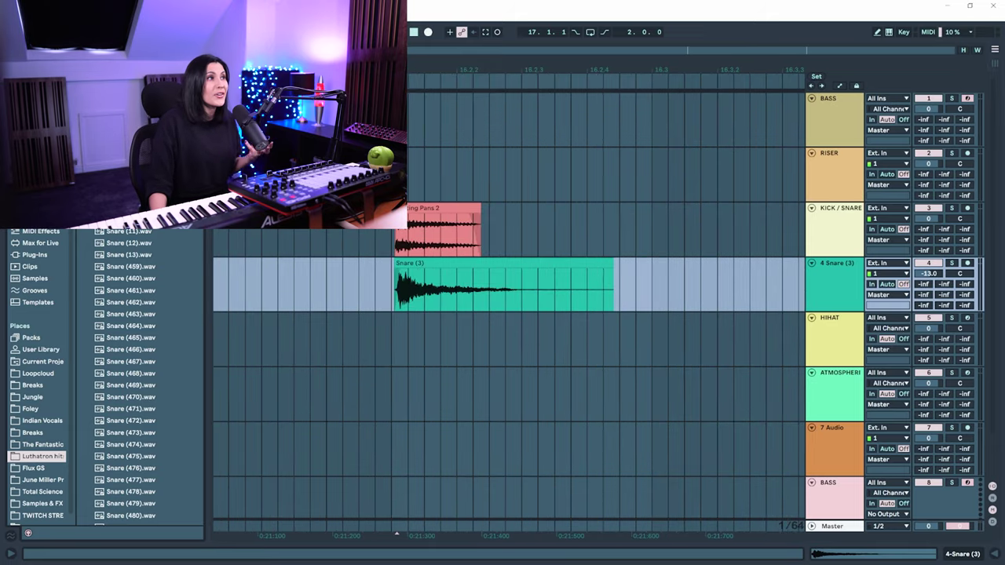
pyautogui.moveTo(415, 74); pyautogui.dragTo(415, 52)
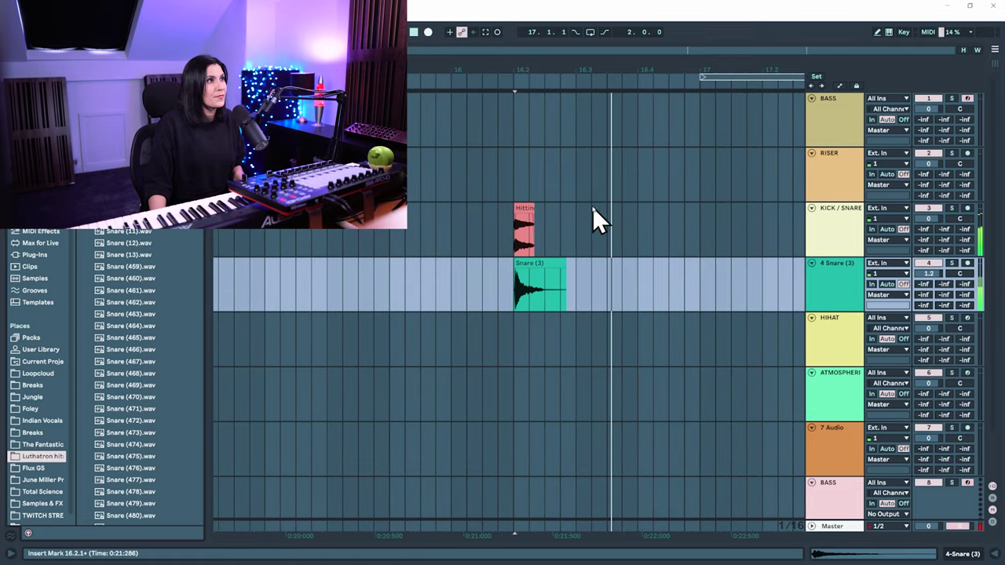
pyautogui.scroll(3, 522, 243)
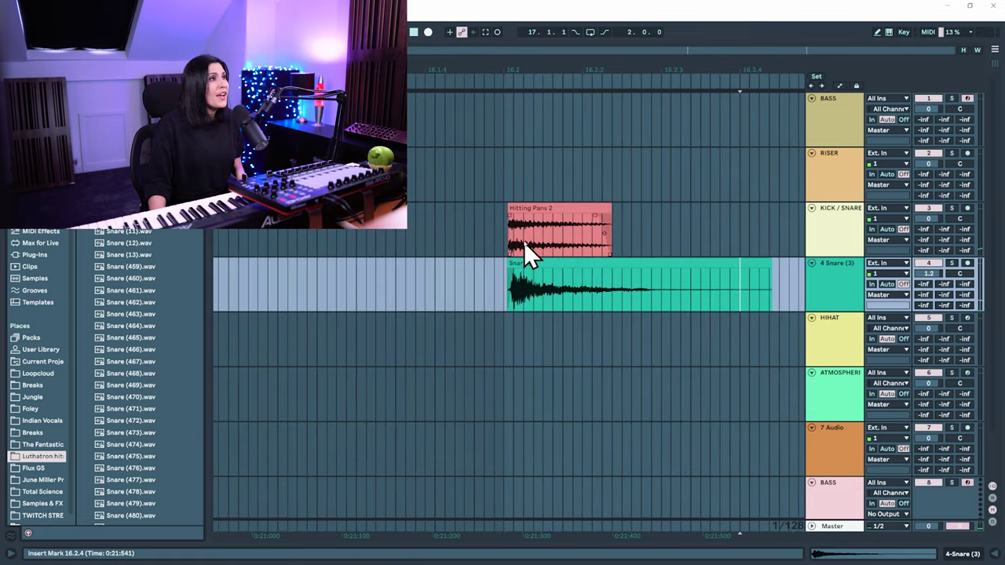
pyautogui.moveTo(606, 210); pyautogui.dragTo(573, 214)
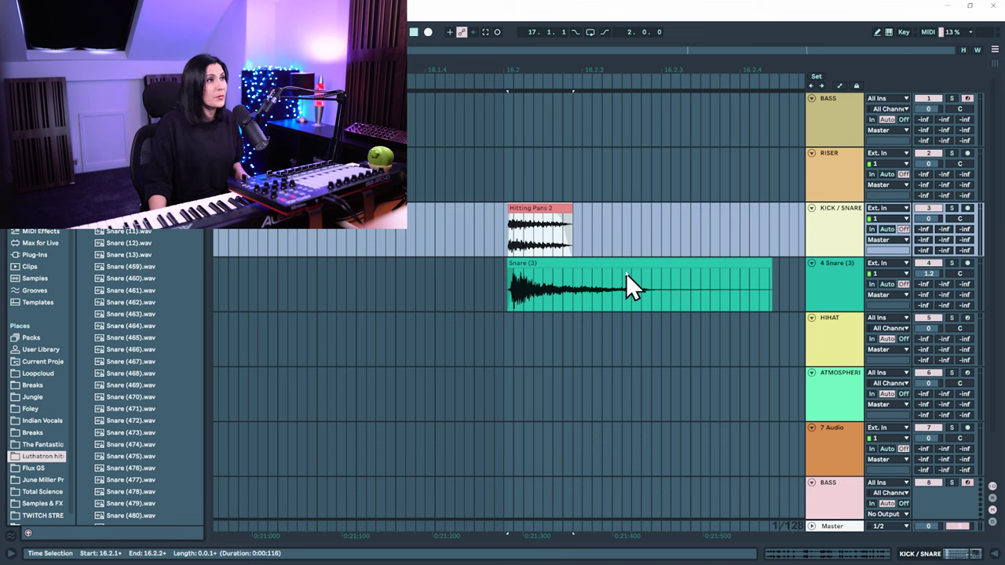
pyautogui.scroll(-3, 617, 243)
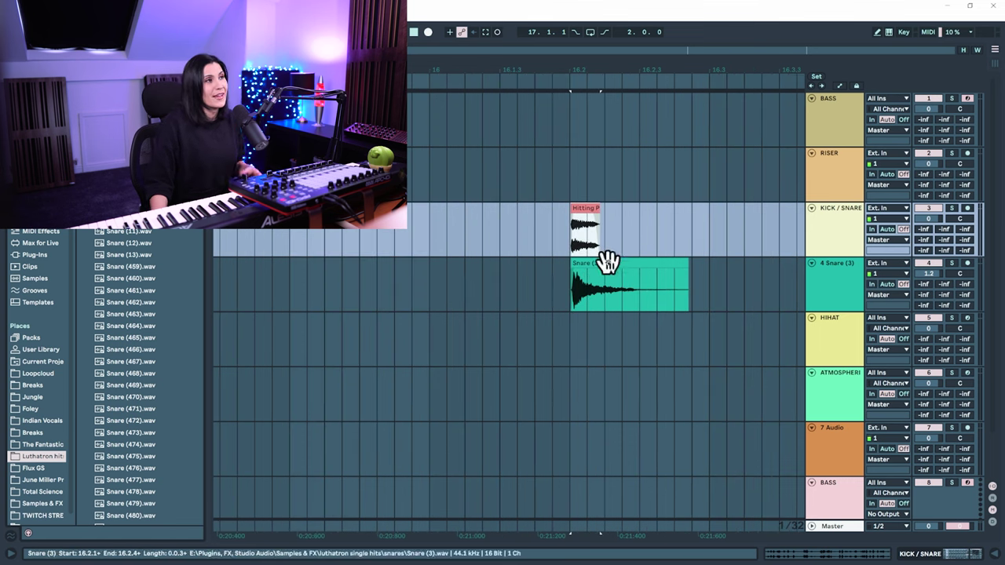
pyautogui.click(487, 84)
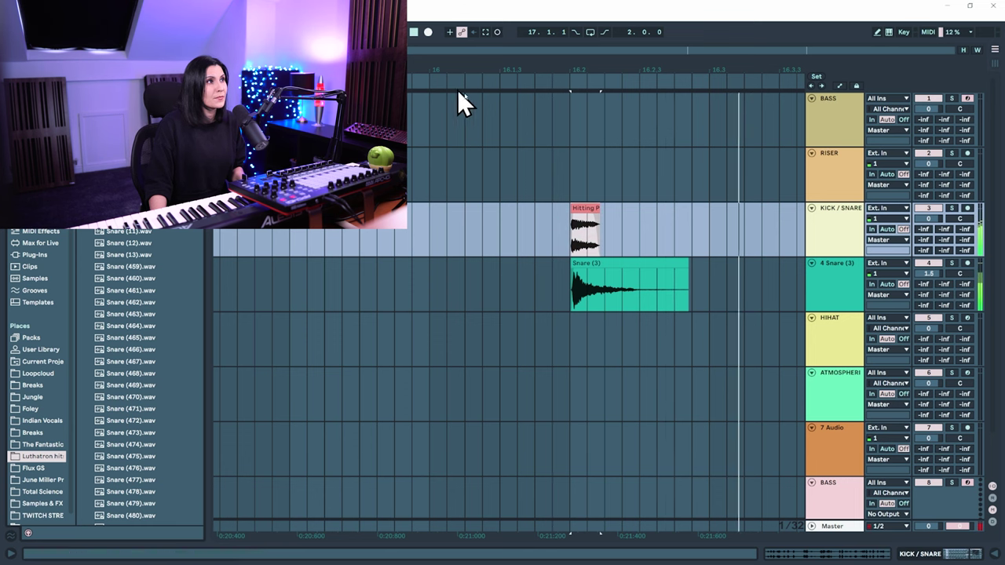
# - Copy the Snare (3) and Hitting Pans 2 clips together to 16.3
pyautogui.click(581, 292)
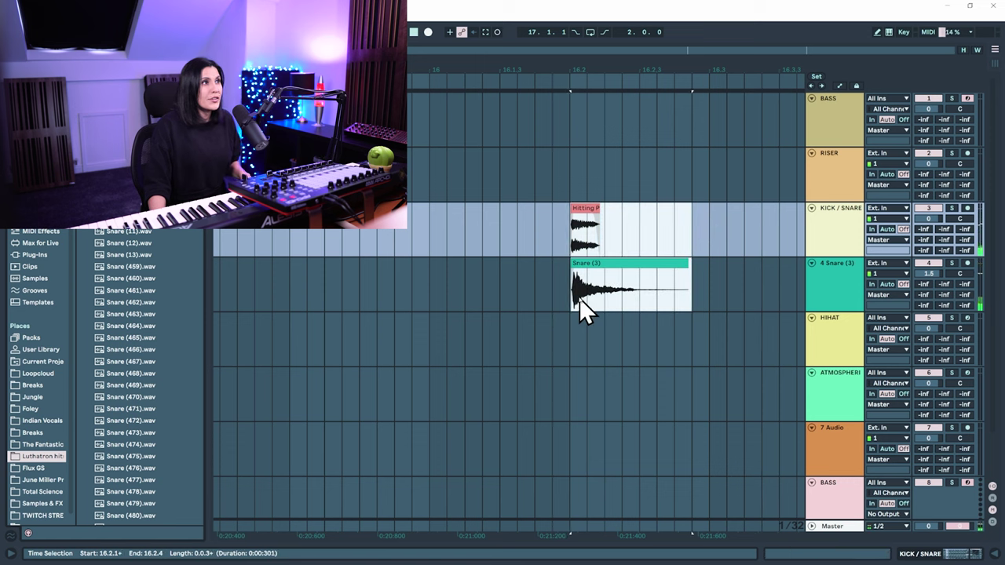
pyautogui.keyDown('shift'); pyautogui.click(581, 212); pyautogui.keyUp('shift')
pyautogui.moveTo(581, 211); pyautogui.dragTo(701, 208)
pyautogui.moveTo(534, 74); pyautogui.dragTo(534, 59)
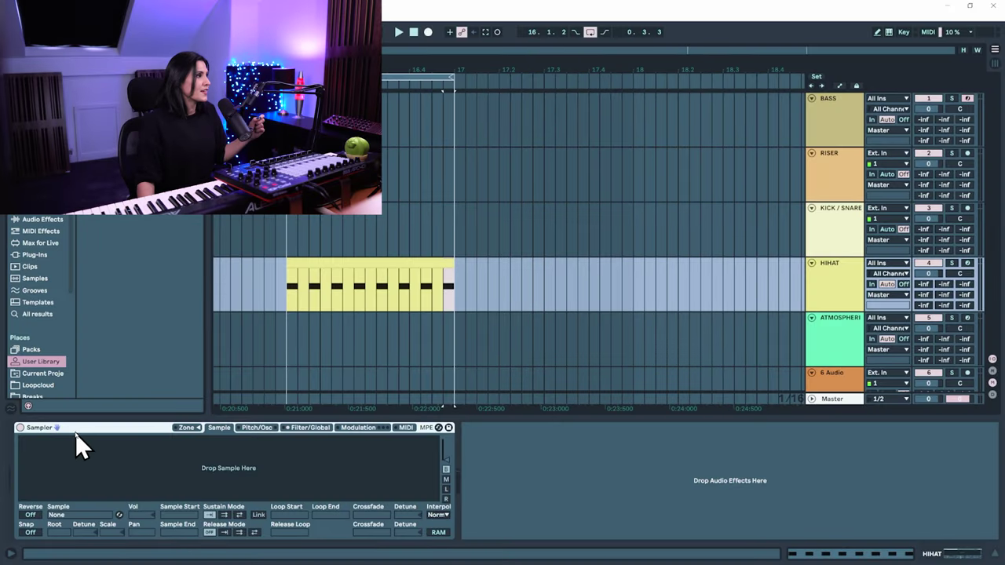
# - Load Hairdrier 2 into the Sampler, cut its end back to 12346, and arm the HIHAT track
pyautogui.moveTo(141, 236); pyautogui.dragTo(204, 483)
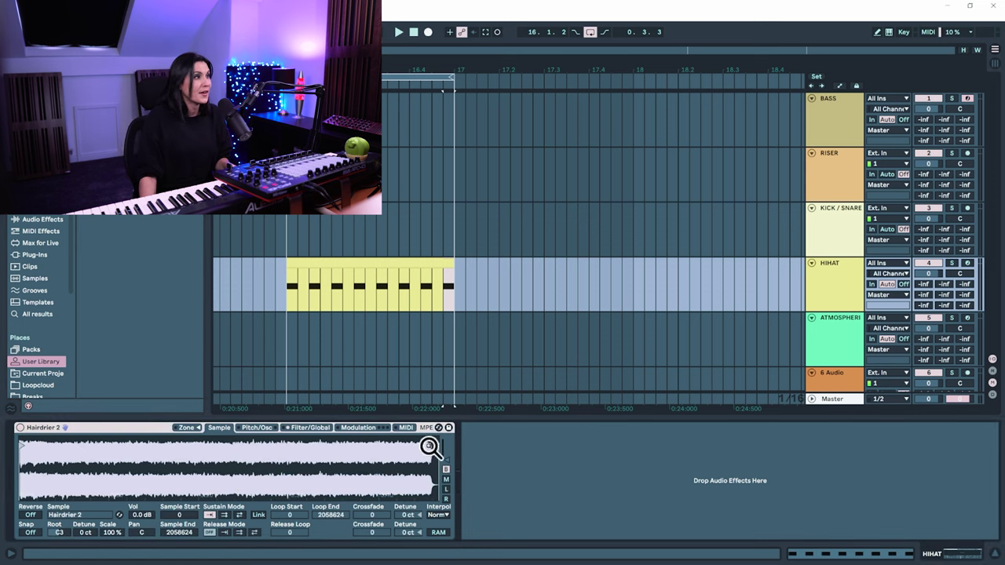
pyautogui.moveTo(426, 448)
pyautogui.mouseDown()
pyautogui.moveTo(23, 464)
pyautogui.moveTo(63, 486)
pyautogui.moveTo(53, 512)
pyautogui.moveTo(110, 491)
pyautogui.moveTo(357, 467)
pyautogui.mouseUp()
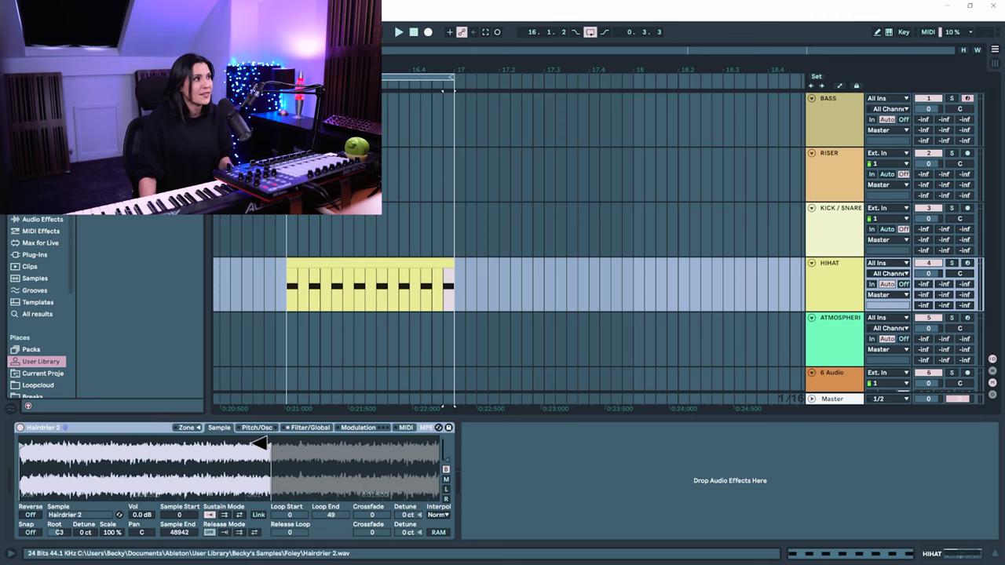
pyautogui.moveTo(261, 444); pyautogui.dragTo(74, 465)
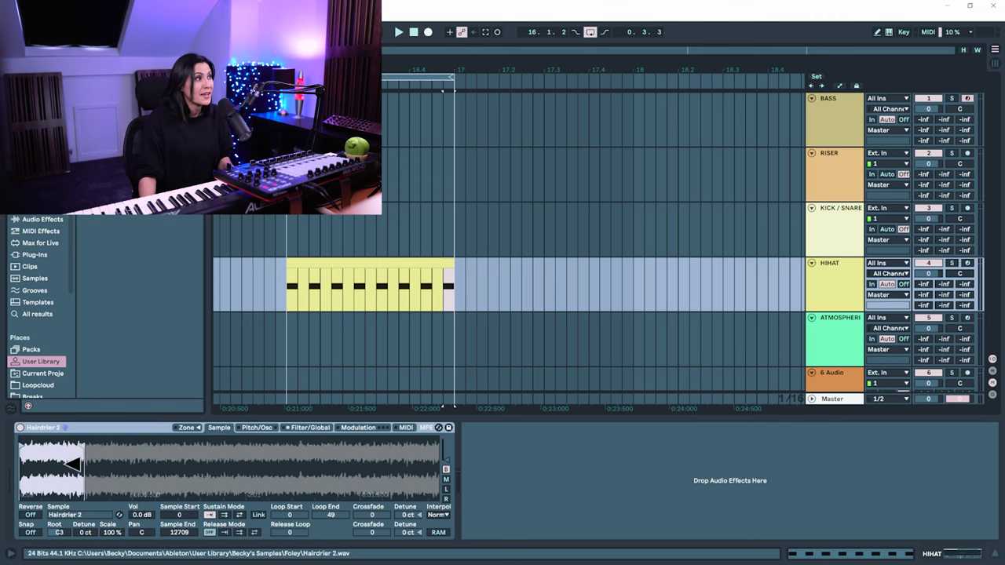
pyautogui.click(967, 264)
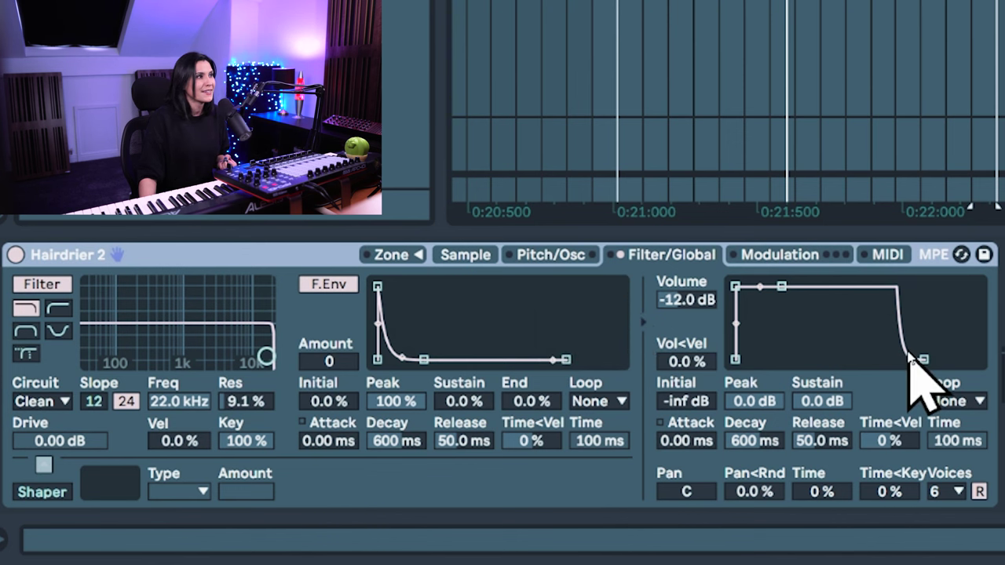
# - Set amp Sustain to -inf with near-zero Release, and a high-pass filter at 481 Hz
pyautogui.moveTo(777, 296); pyautogui.dragTo(779, 360)
pyautogui.moveTo(925, 359); pyautogui.dragTo(897, 360)
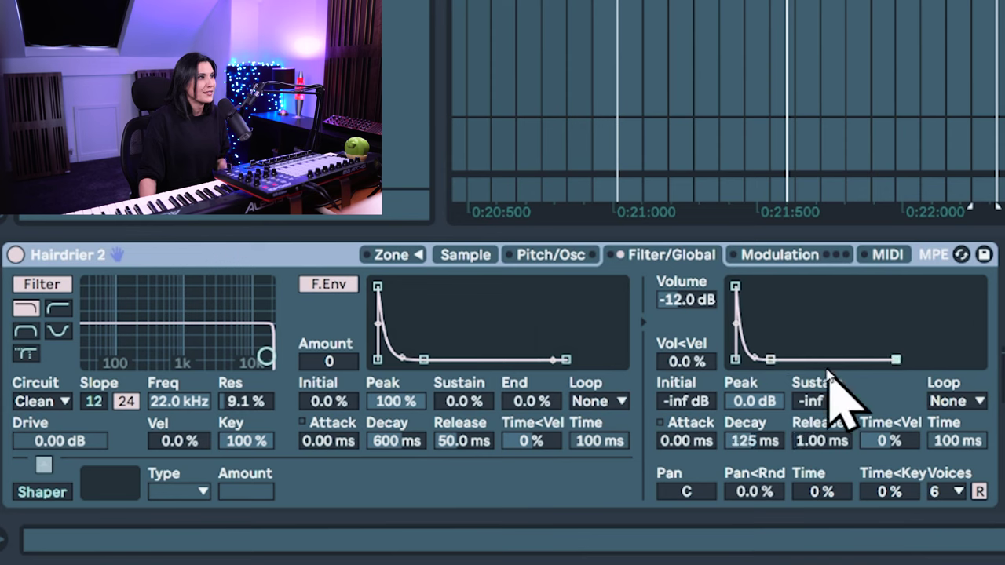
pyautogui.moveTo(770, 360)
pyautogui.mouseDown()
pyautogui.moveTo(794, 360)
pyautogui.moveTo(774, 360)
pyautogui.mouseUp()
pyautogui.click(58, 309)
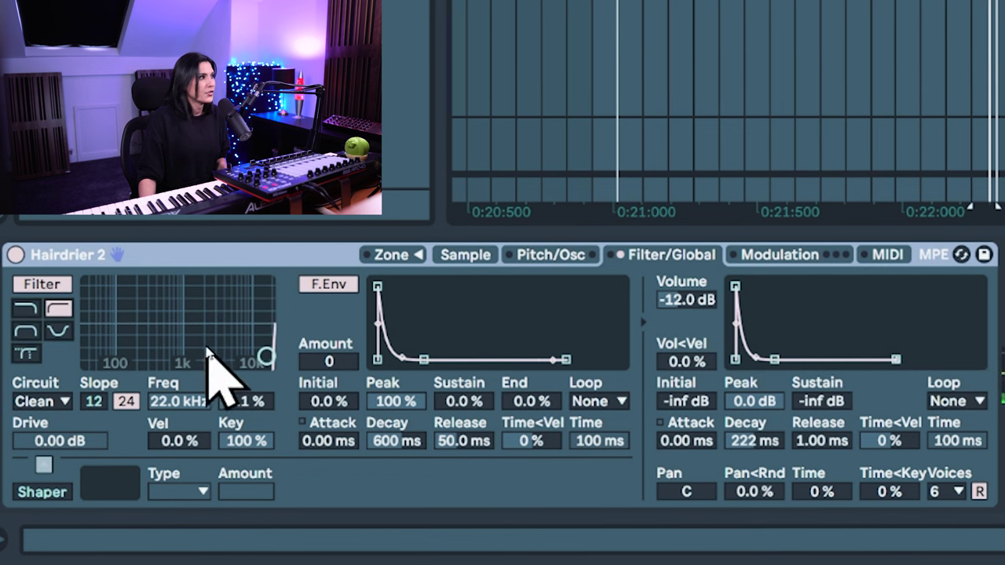
pyautogui.moveTo(267, 358); pyautogui.dragTo(163, 358)
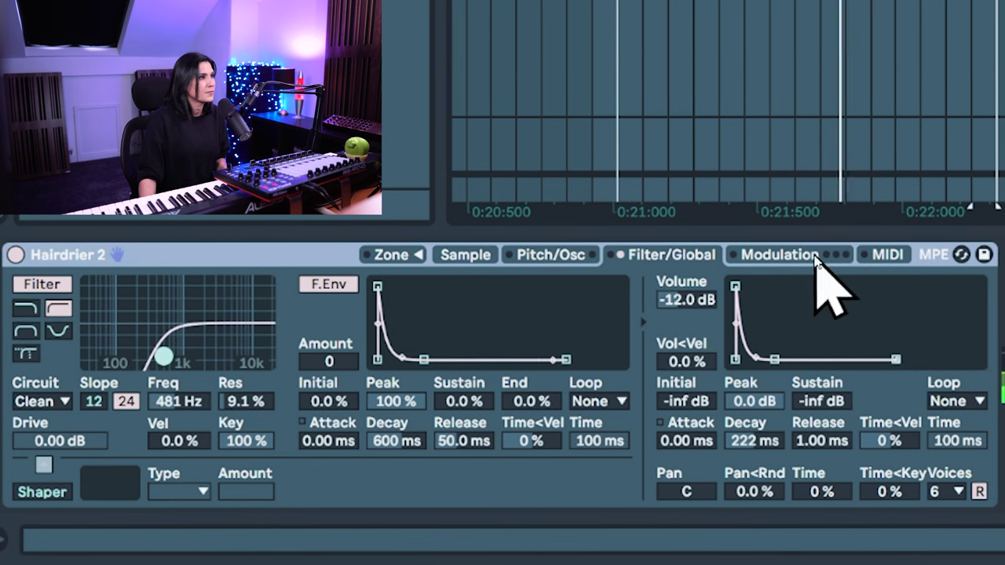
# - Limit the Sampler to 1 voice and shorten the amp decay to 125 ms
pyautogui.click(958, 491)
pyautogui.click(950, 173)
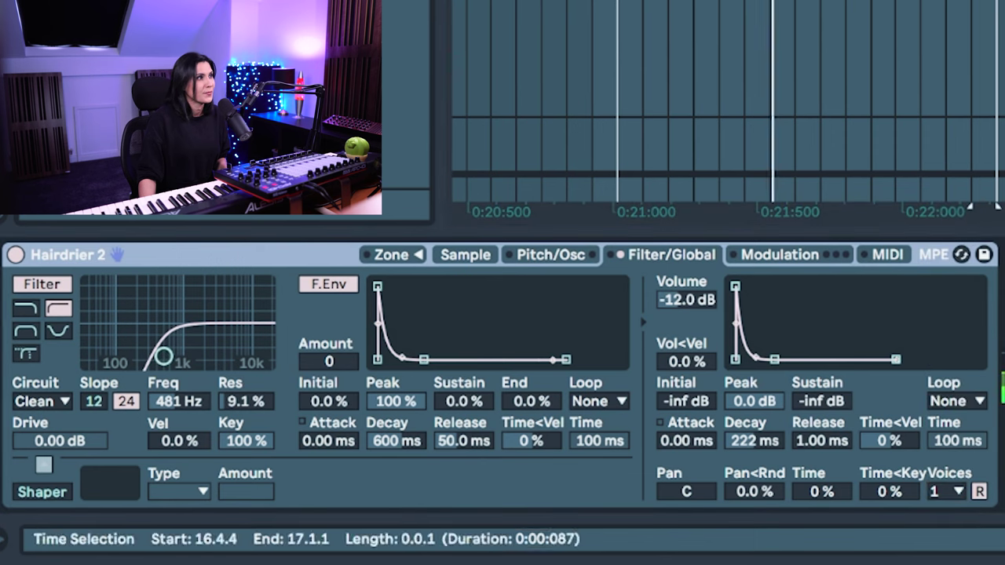
pyautogui.moveTo(775, 360); pyautogui.dragTo(770, 360)
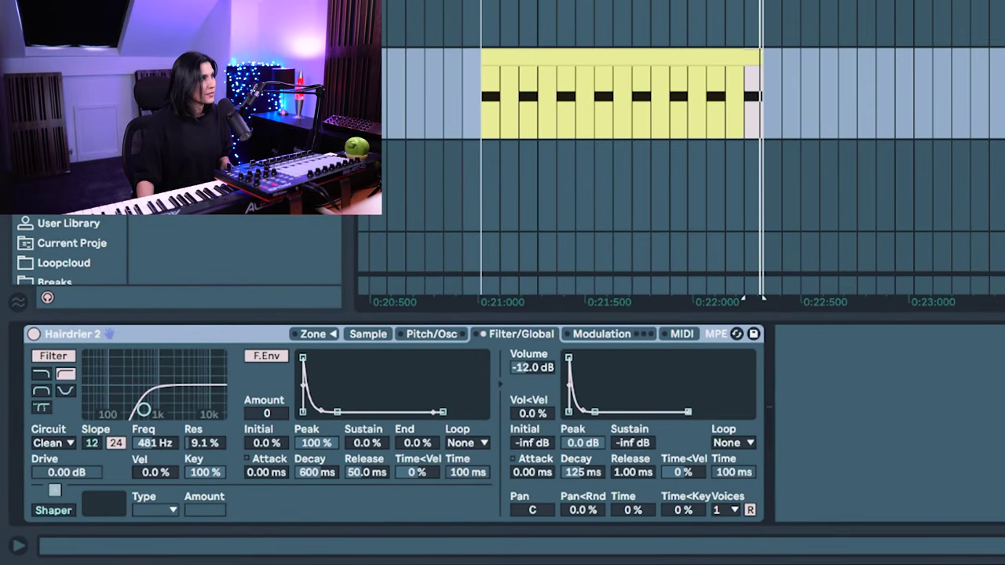
# - Insert Overdrive after the hairdryer Sampler at Drive 57%, Tone 61%, Dry/Wet 87%, shortening the amp decay
pyautogui.moveTo(514, 189); pyautogui.dragTo(819, 417)
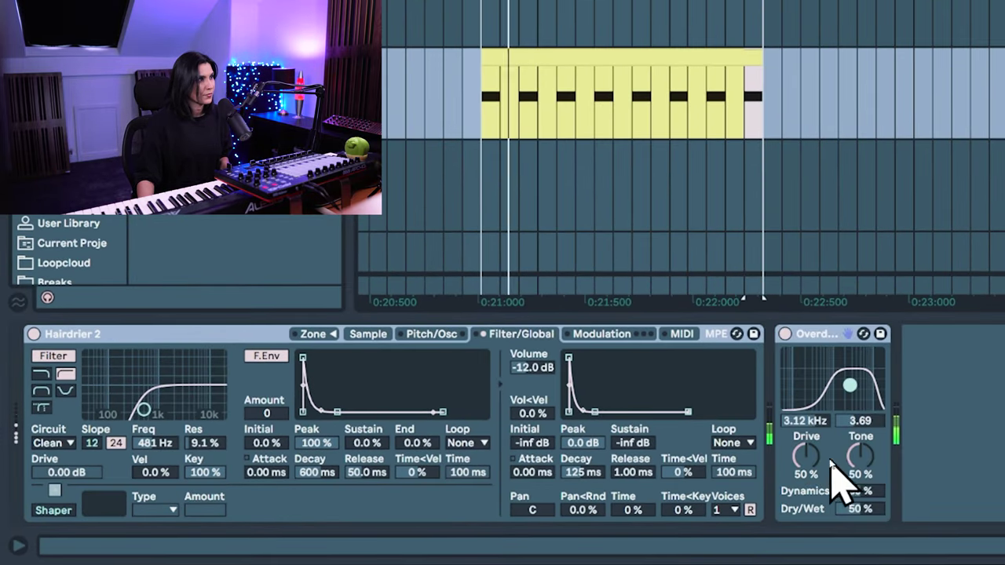
pyautogui.moveTo(825, 463); pyautogui.dragTo(825, 452)
pyautogui.moveTo(595, 412); pyautogui.dragTo(591, 412)
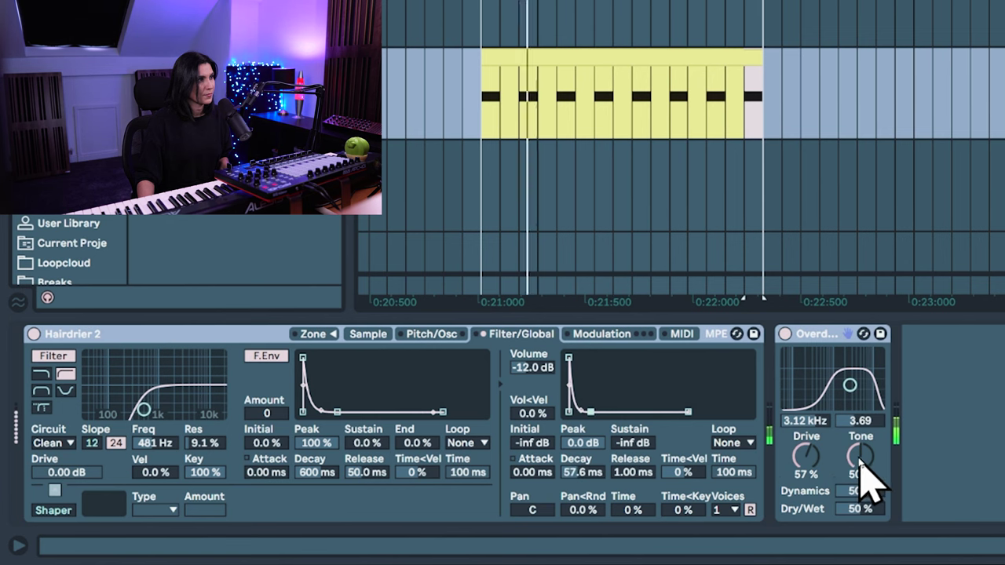
pyautogui.moveTo(863, 471); pyautogui.dragTo(864, 459)
pyautogui.moveTo(864, 509)
pyautogui.mouseDown()
pyautogui.moveTo(864, 497)
pyautogui.moveTo(860, 510)
pyautogui.mouseUp()
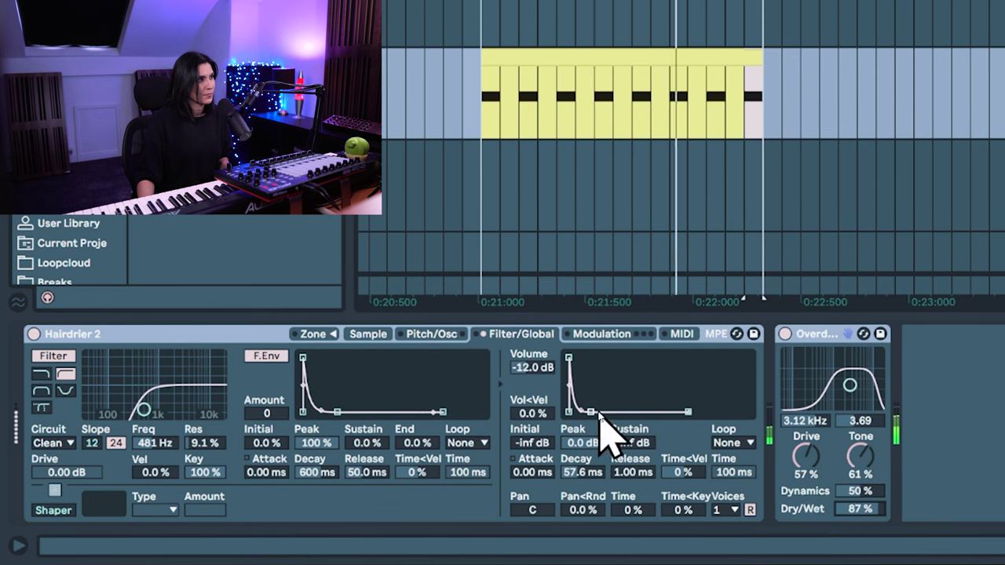
pyautogui.moveTo(595, 413); pyautogui.dragTo(590, 413)
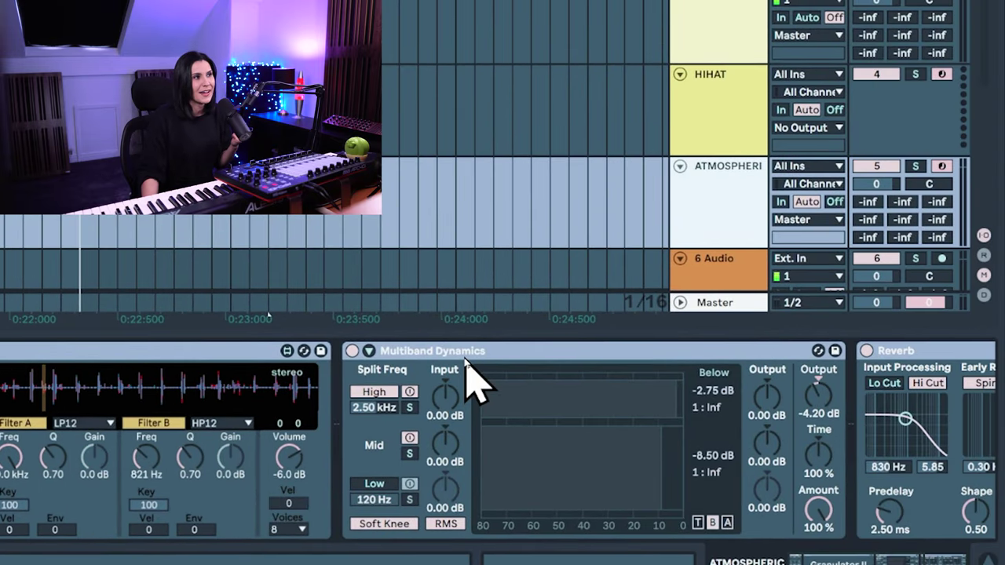
pyautogui.click(877, 563)
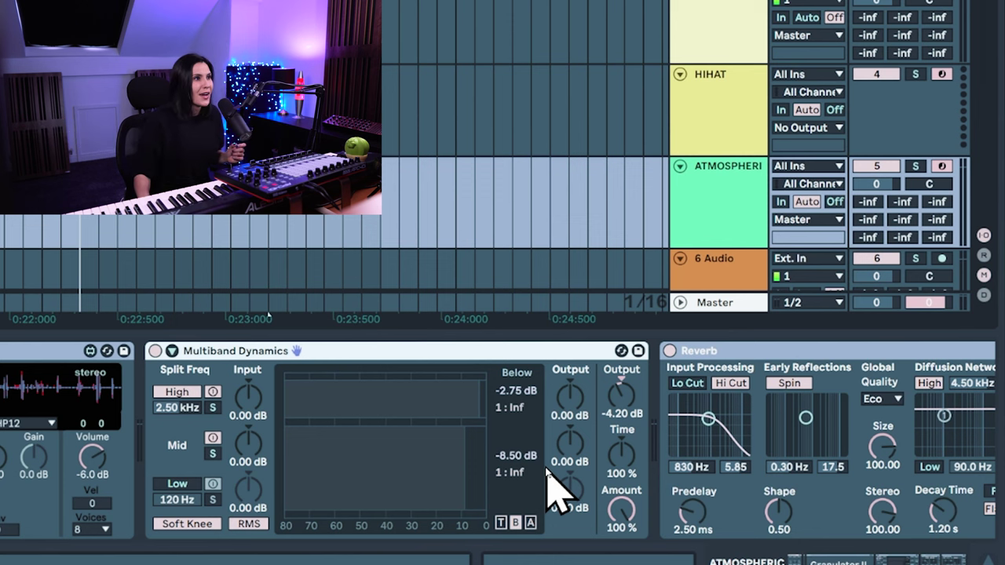
pyautogui.click(925, 561)
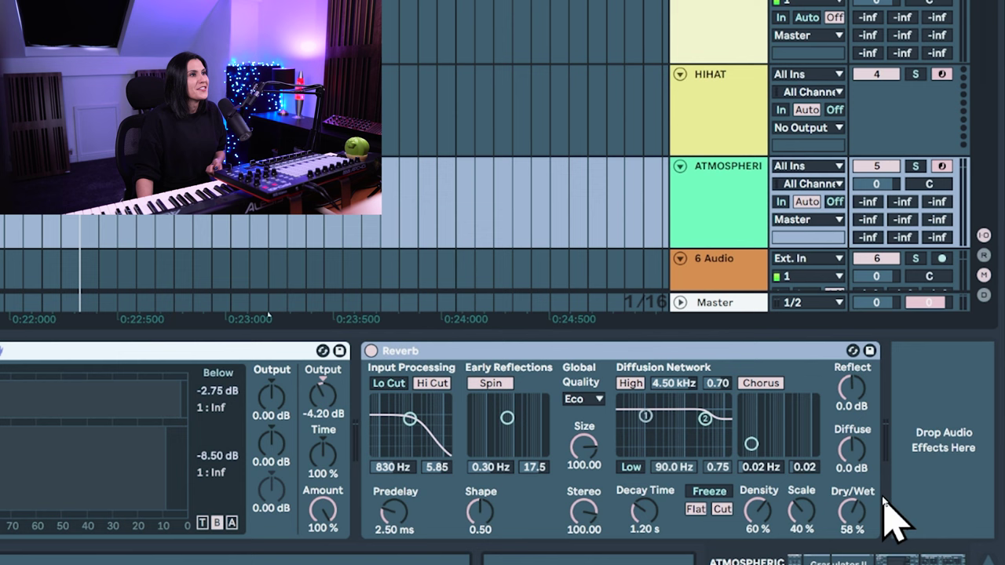